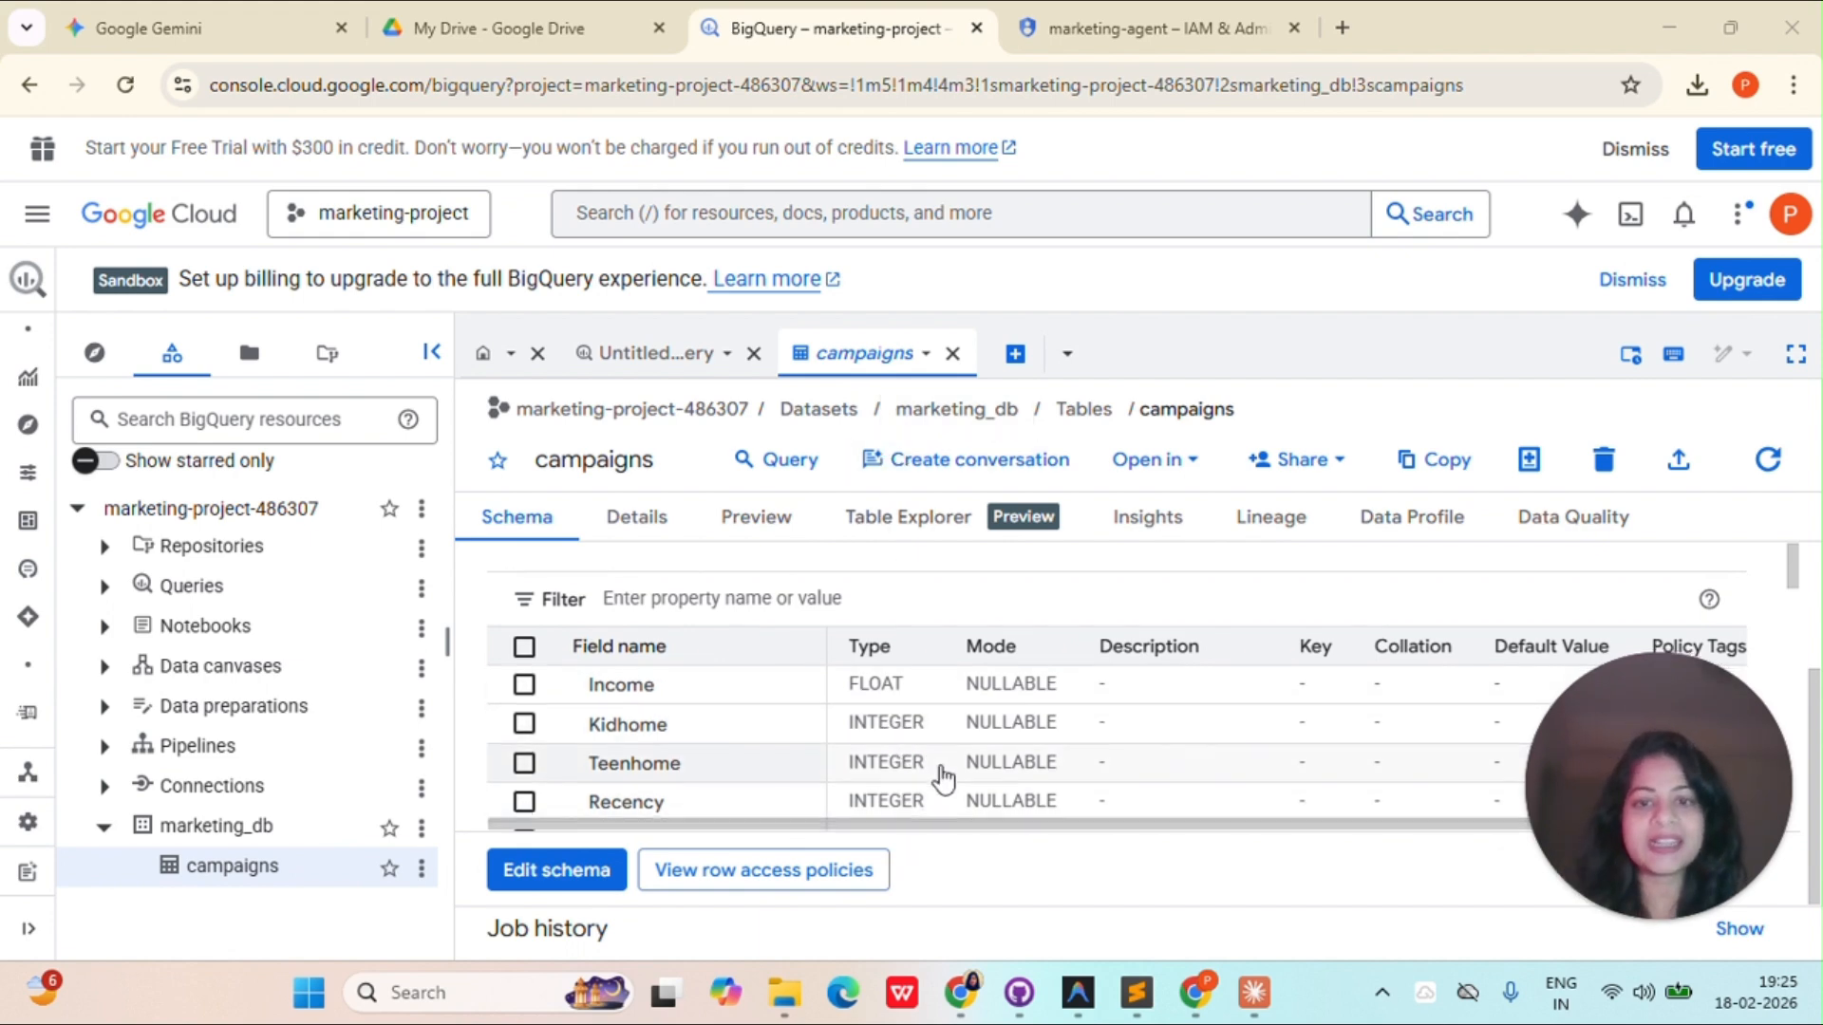
Look through the campaigns table's schema in BigQuery, from the income and purchase fields to the marital and education fields.
{"action": "scroll", "coordinate": [935, 770], "scroll_direction": "down", "scroll_amount": 3}
{"action": "scroll", "coordinate": [777, 694], "scroll_direction": "down", "scroll_amount": 3}
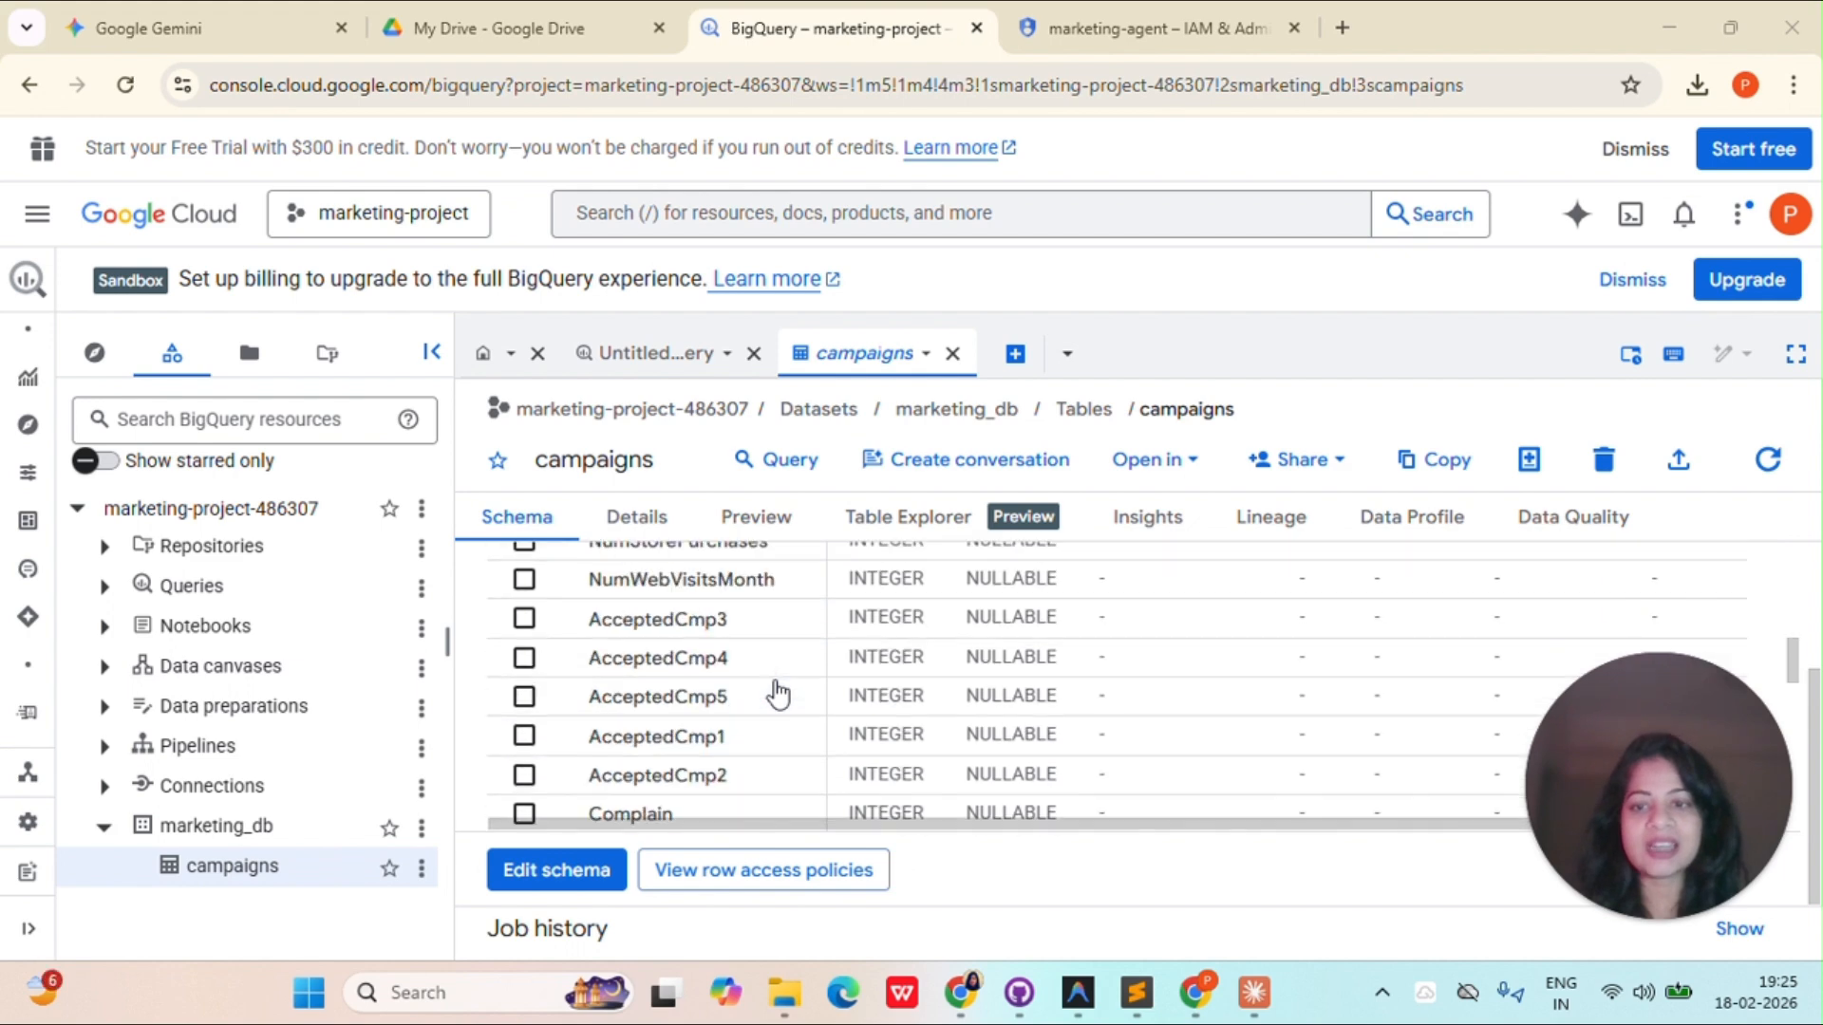
{"action": "scroll", "coordinate": [776, 694], "scroll_direction": "up", "scroll_amount": 6}
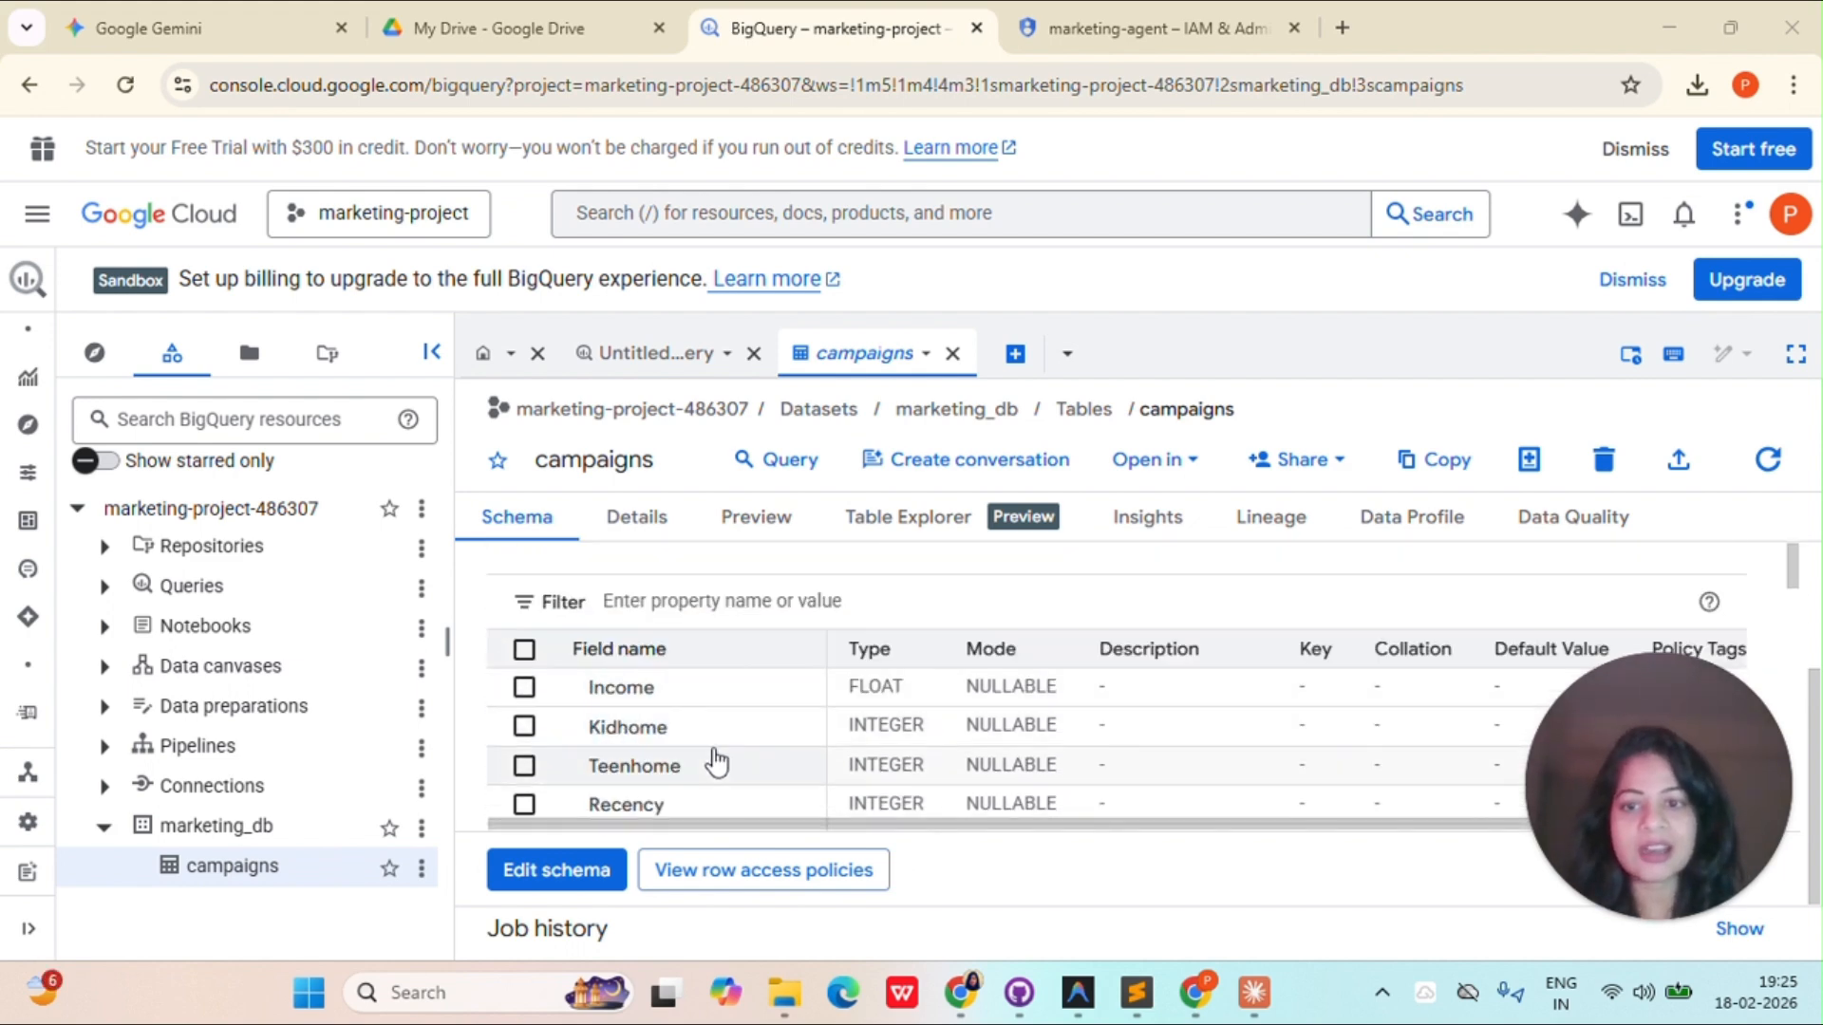
{"action": "scroll", "coordinate": [731, 750], "scroll_direction": "down", "scroll_amount": 3}
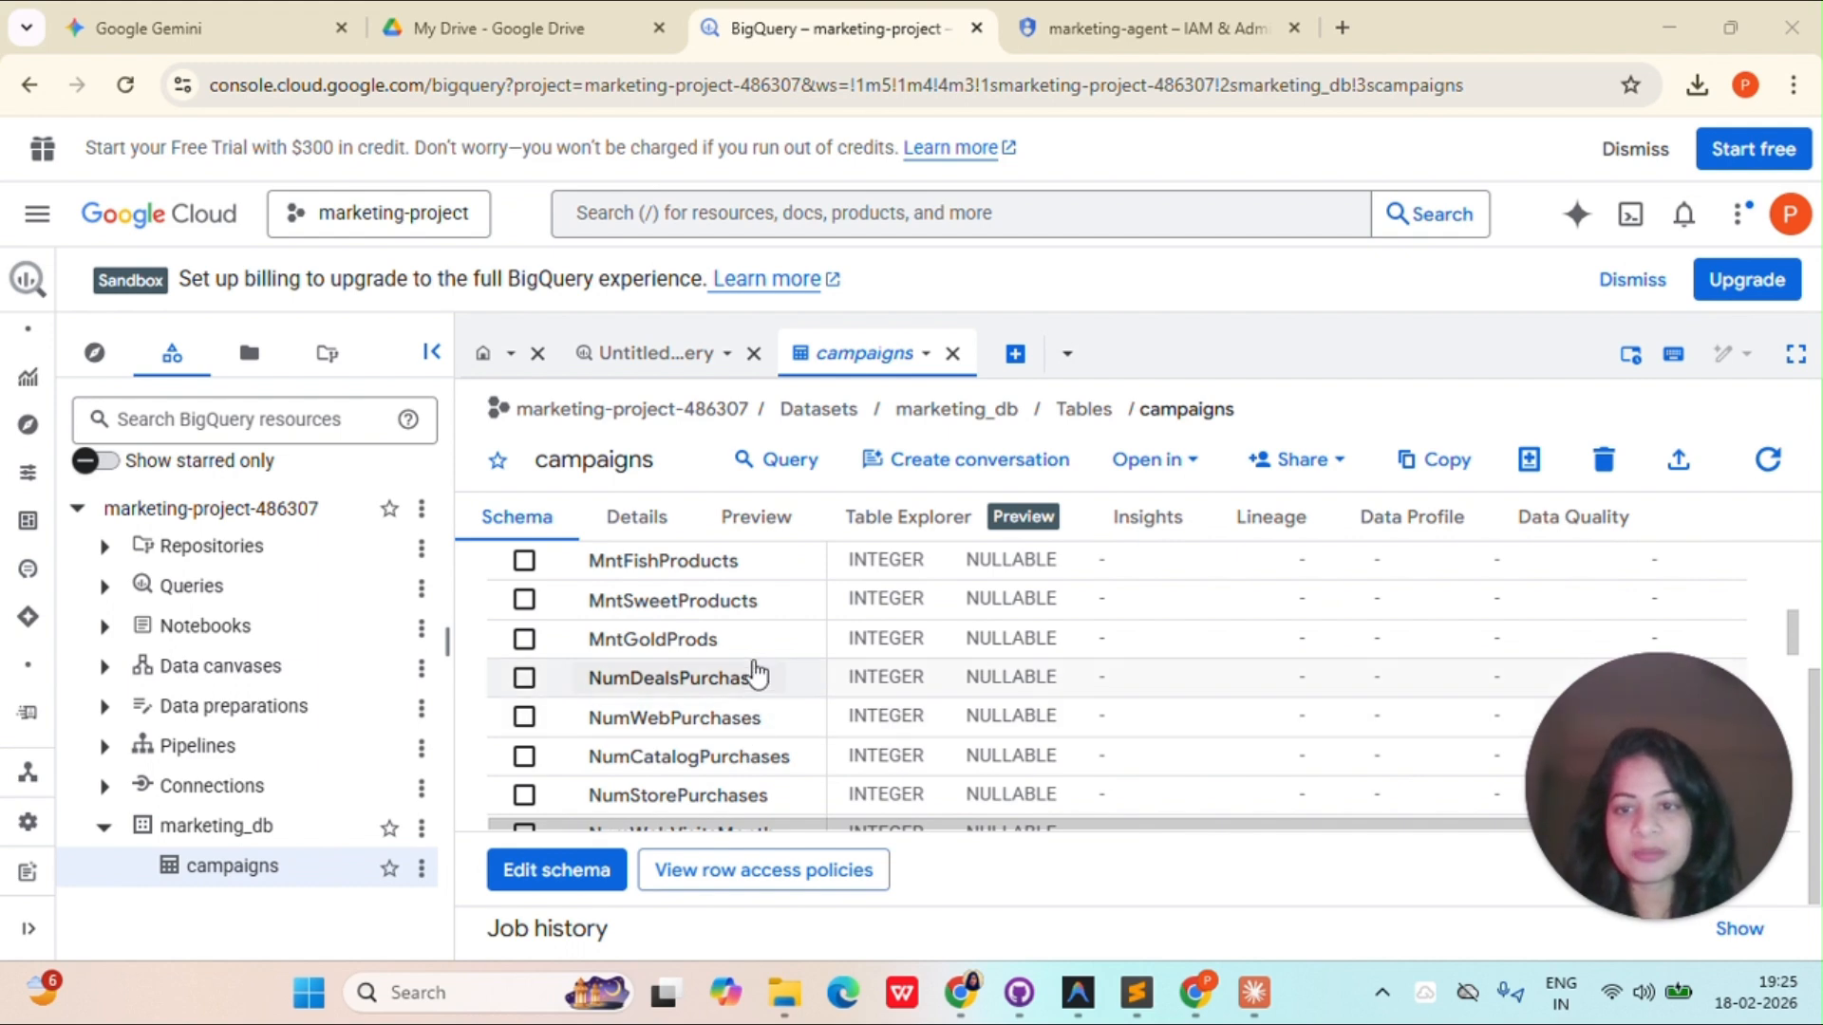
{"action": "scroll", "coordinate": [755, 696], "scroll_direction": "down", "scroll_amount": 3}
{"action": "scroll", "coordinate": [754, 696], "scroll_direction": "down", "scroll_amount": 3}
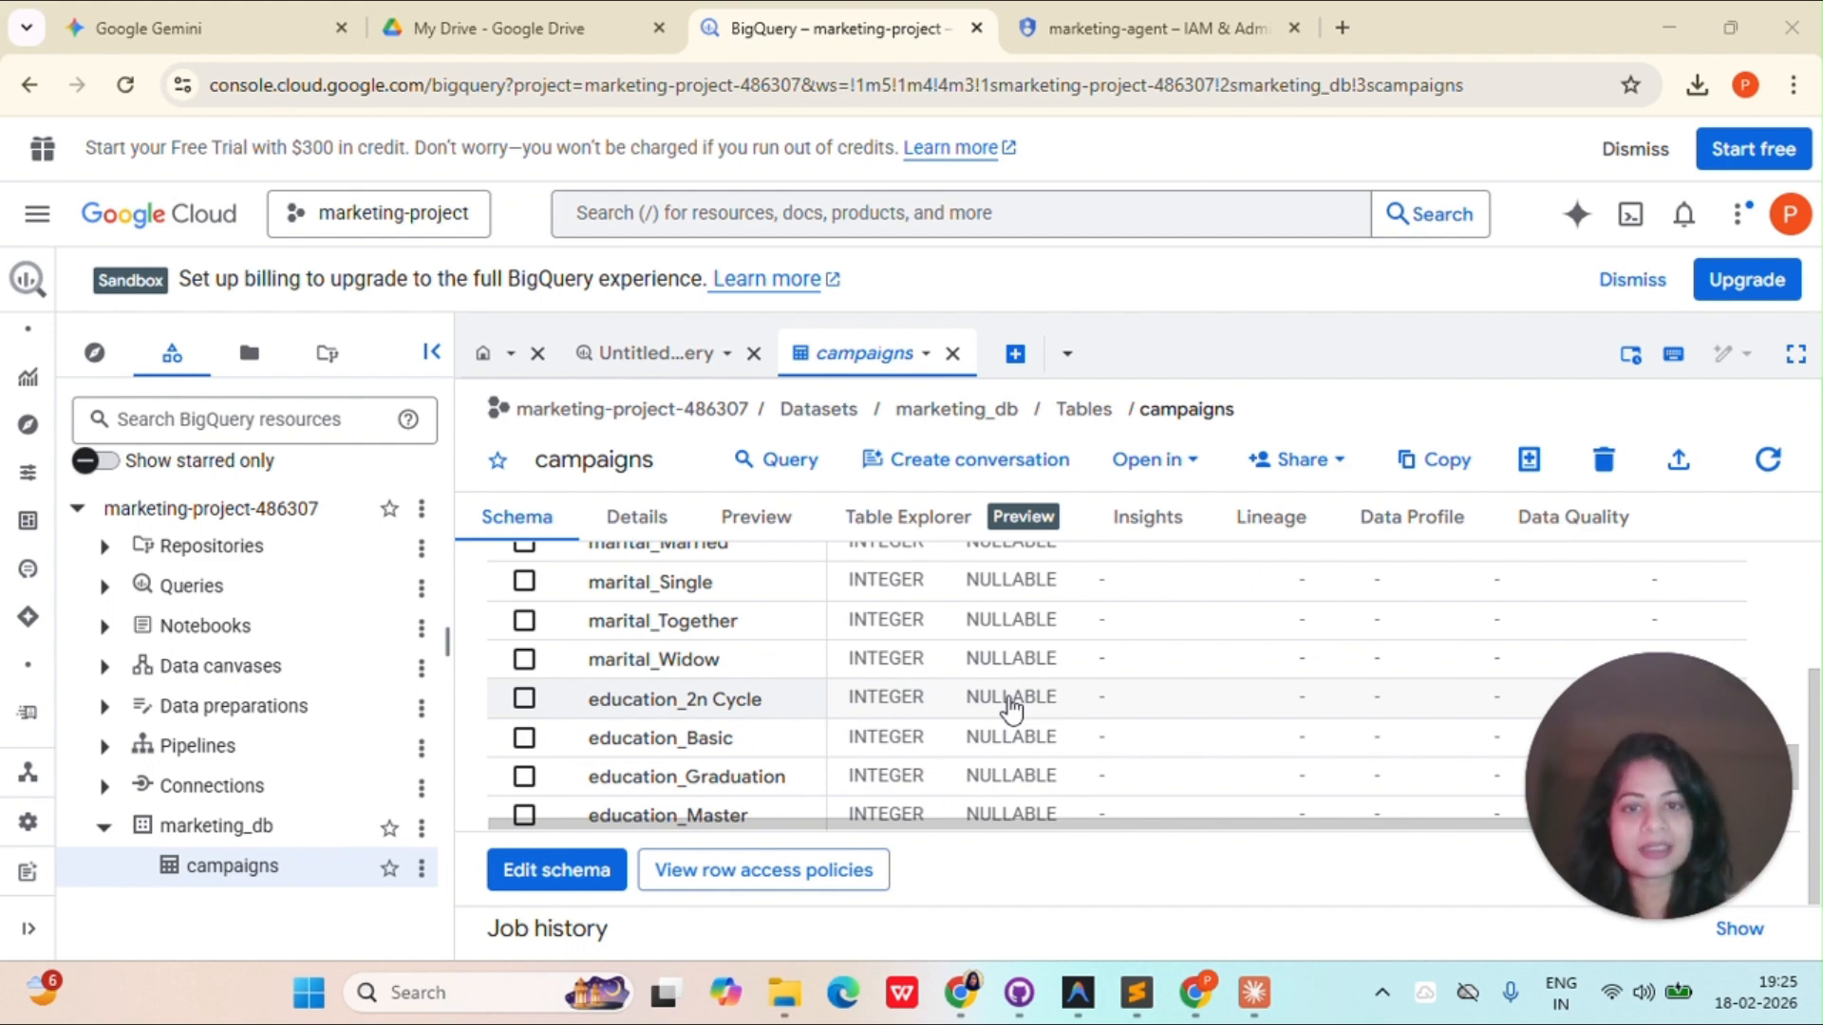
Switch to the marketing-agent service account's keys, view the options for creating a private key, and cancel without creating one.
{"action": "left_click", "coordinate": [1153, 28]}
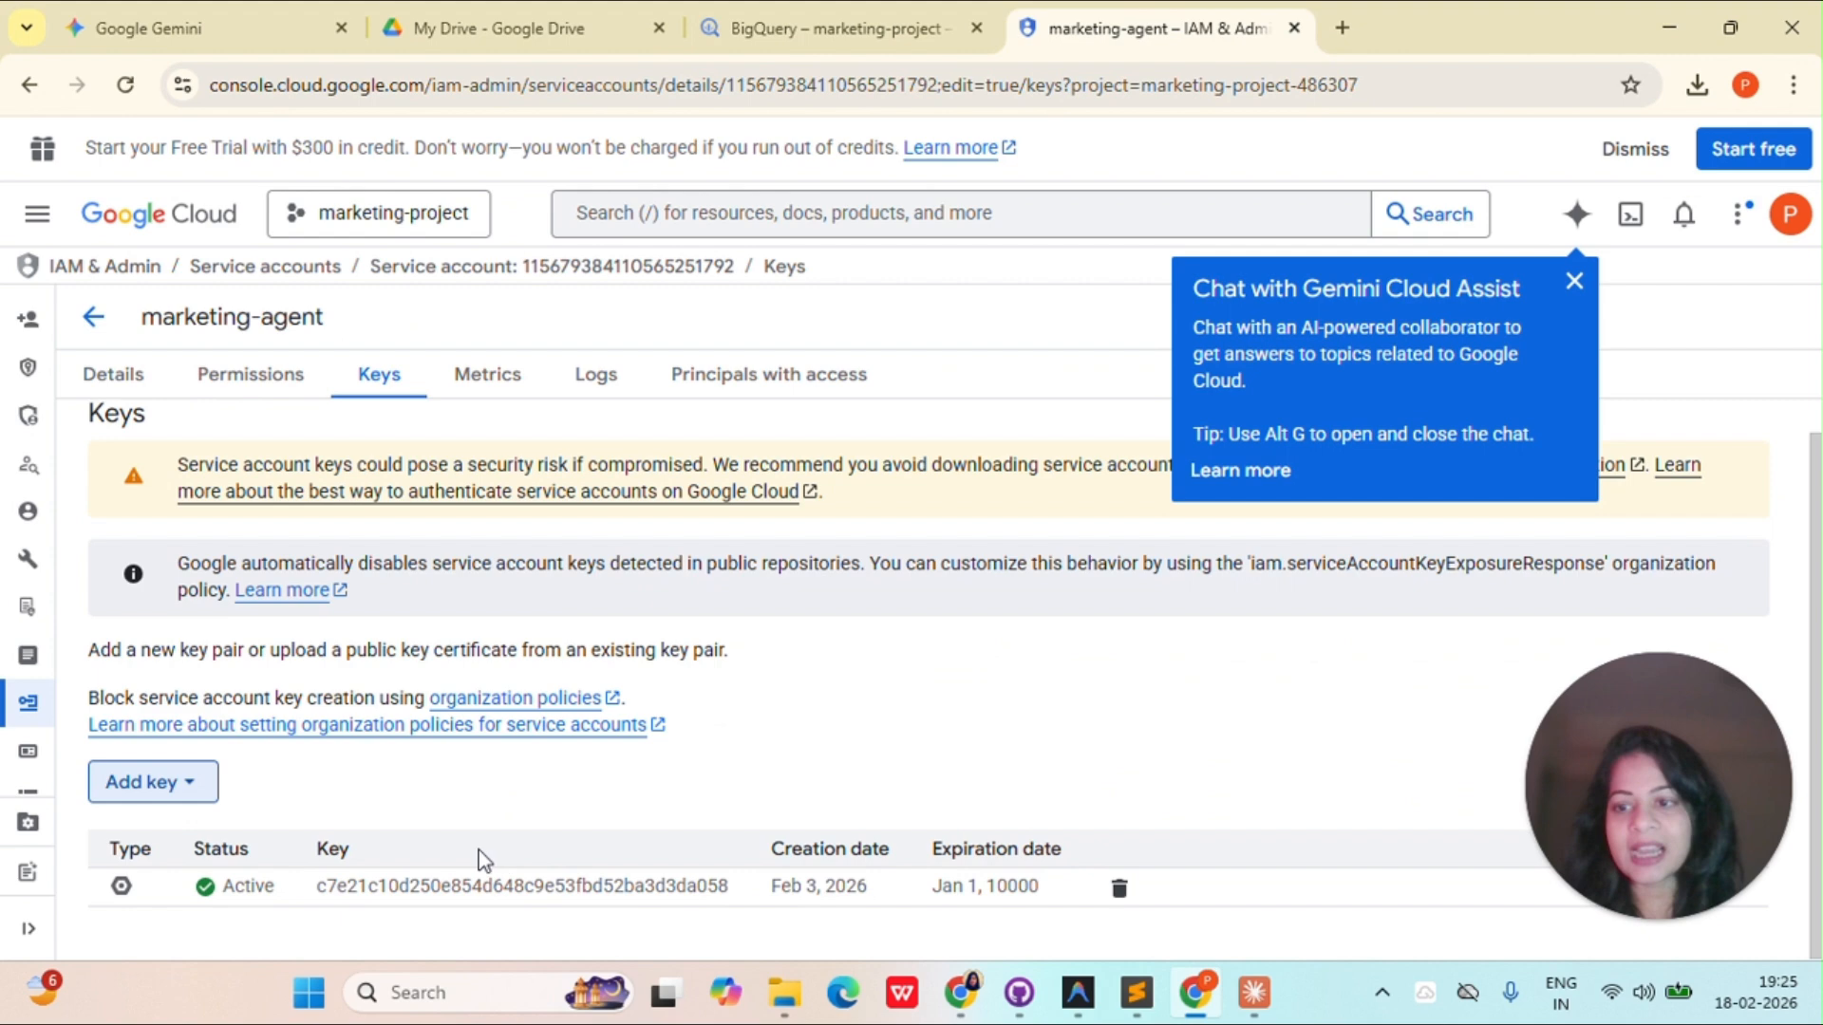
{"action": "left_click", "coordinate": [189, 784]}
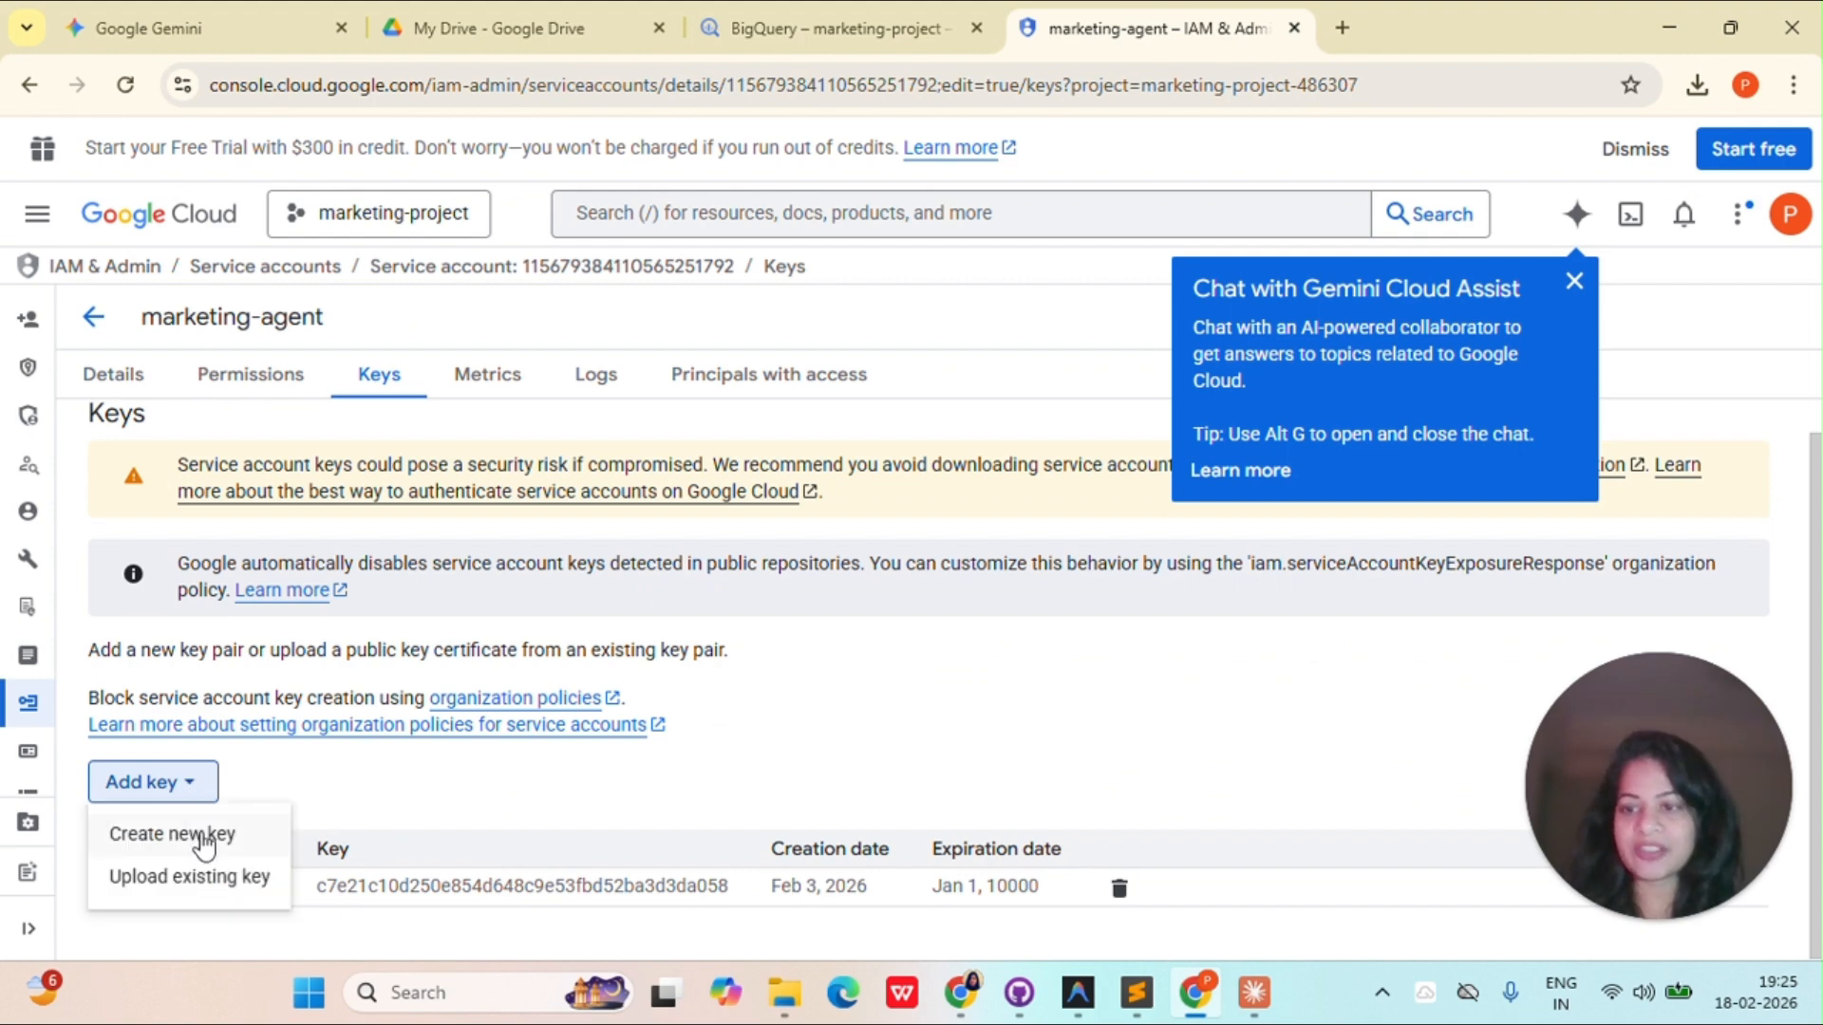
{"action": "left_click", "coordinate": [724, 784]}
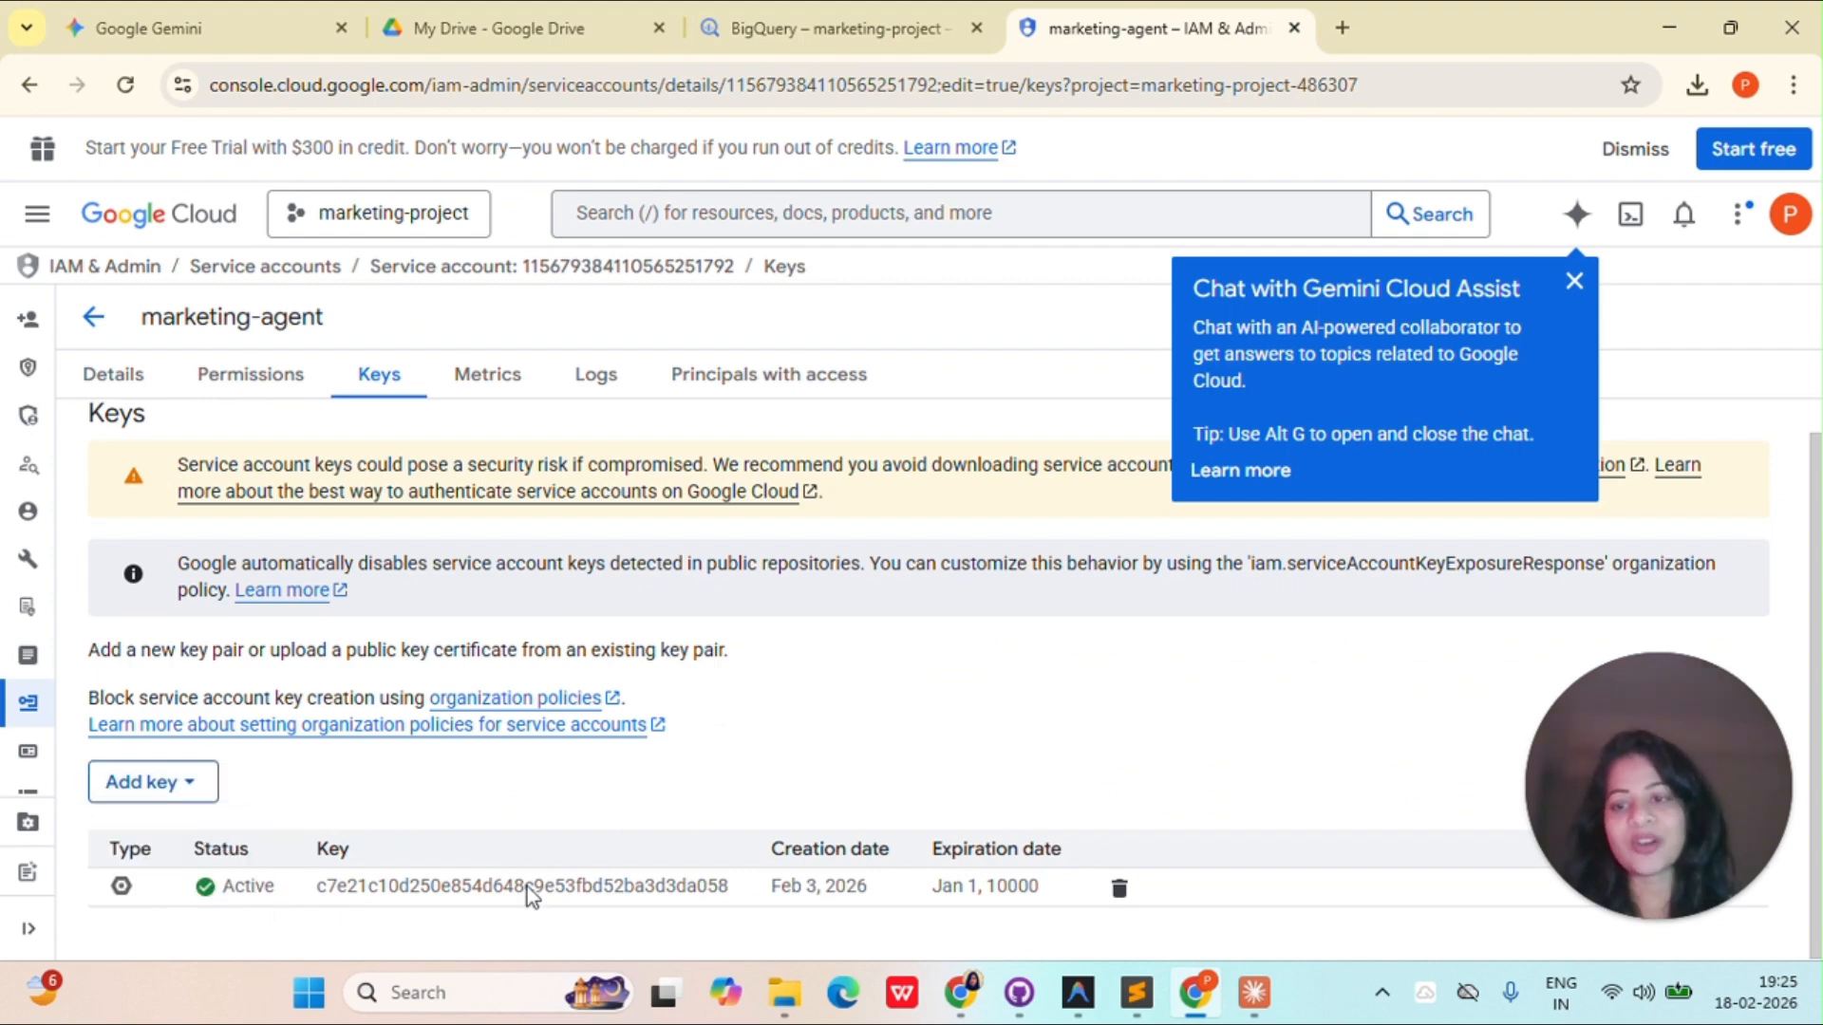
{"action": "left_click", "coordinate": [162, 786]}
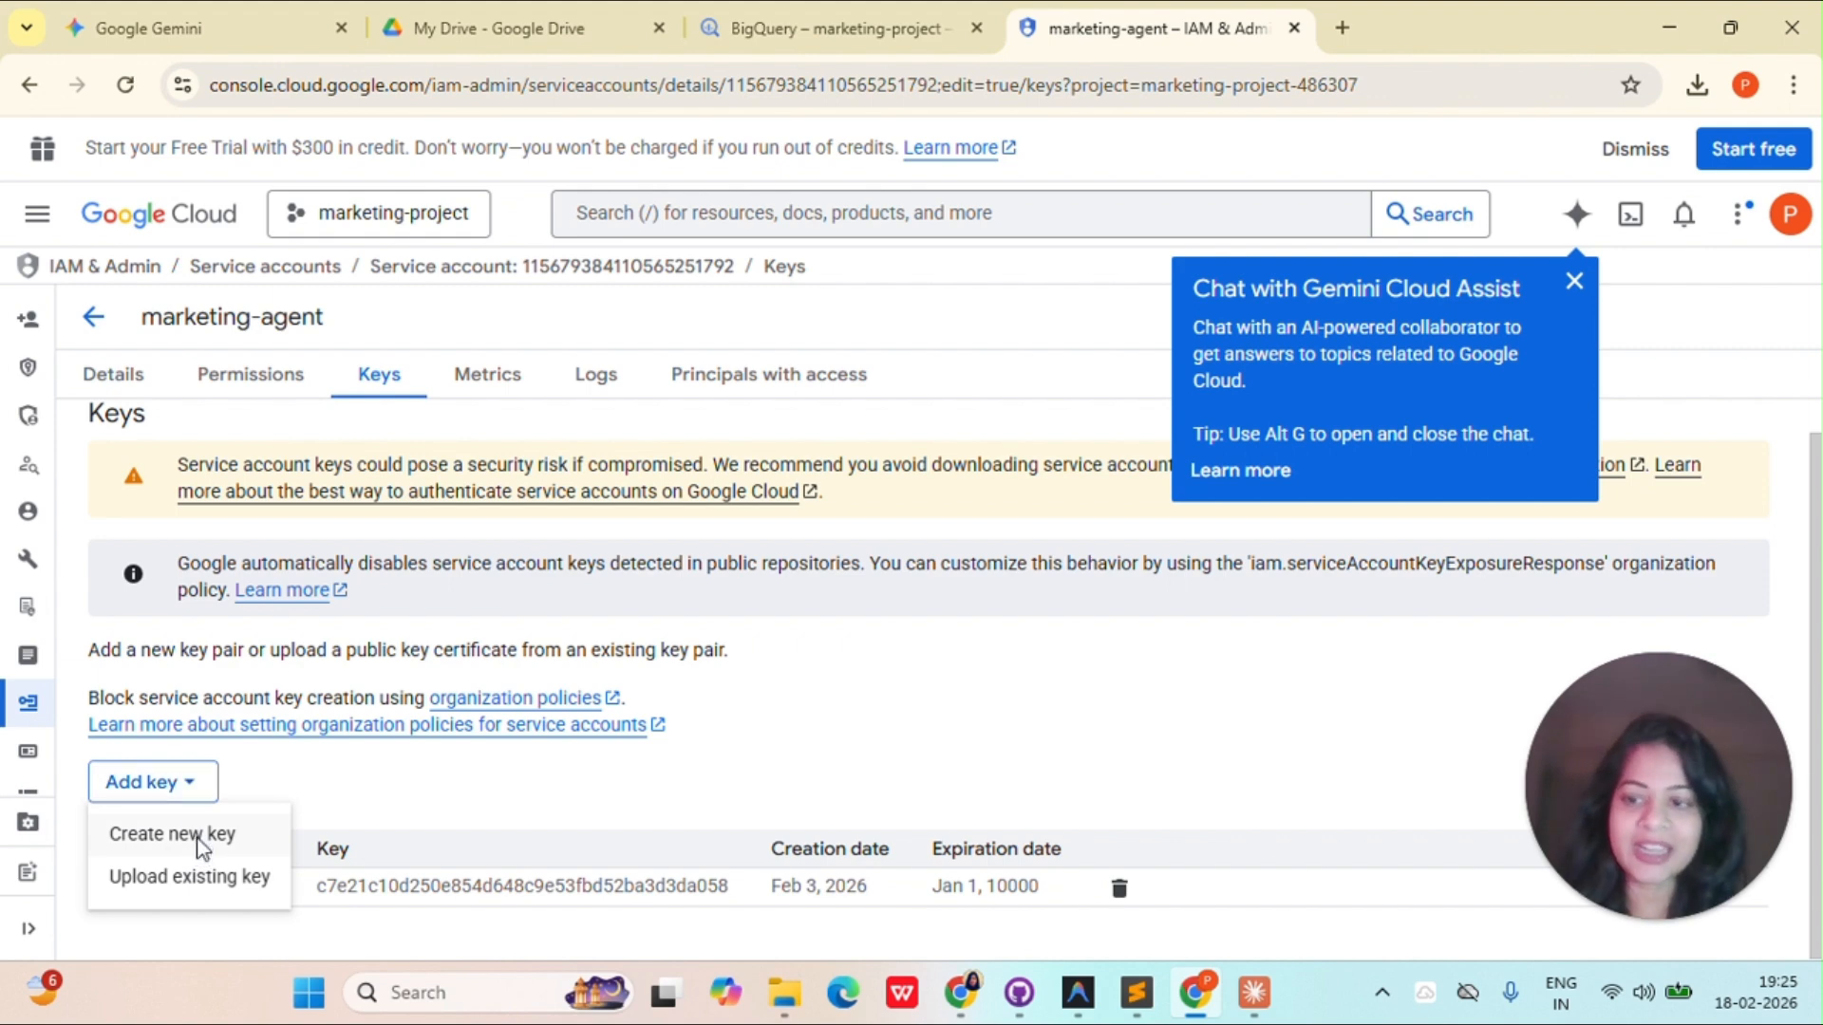
{"action": "left_click", "coordinate": [145, 837]}
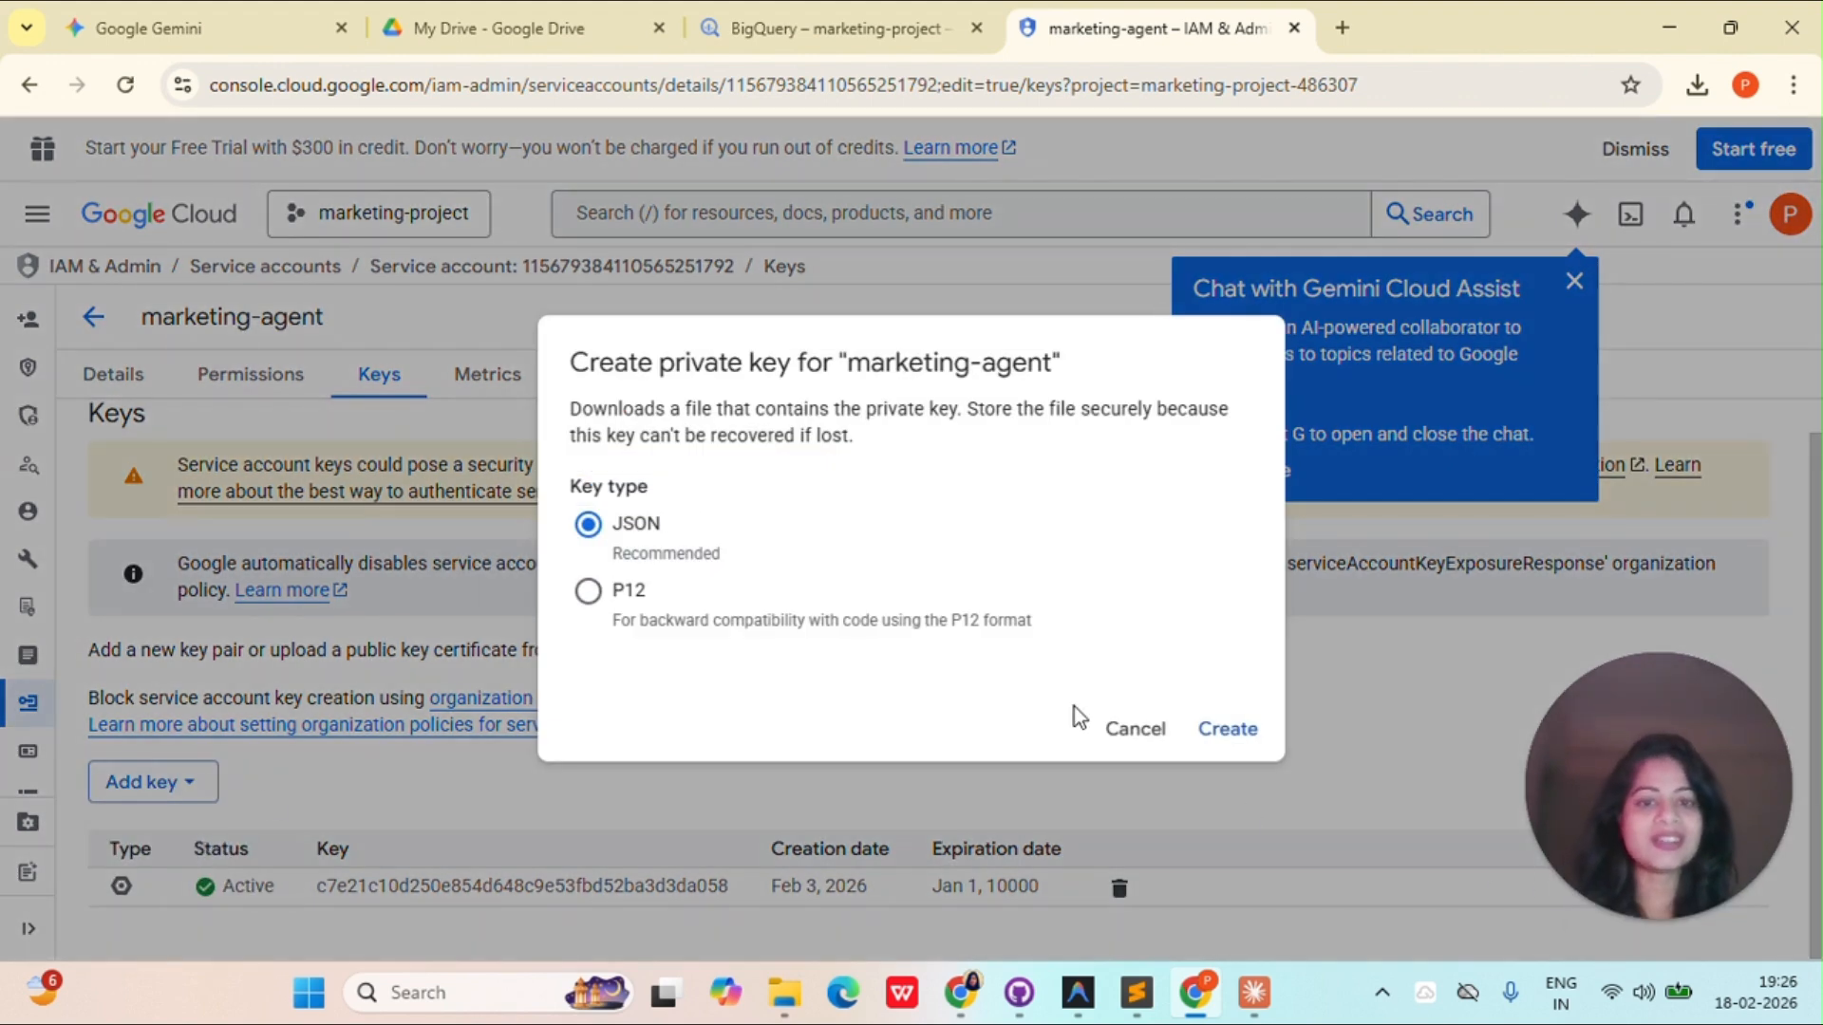
{"action": "left_click", "coordinate": [1155, 737]}
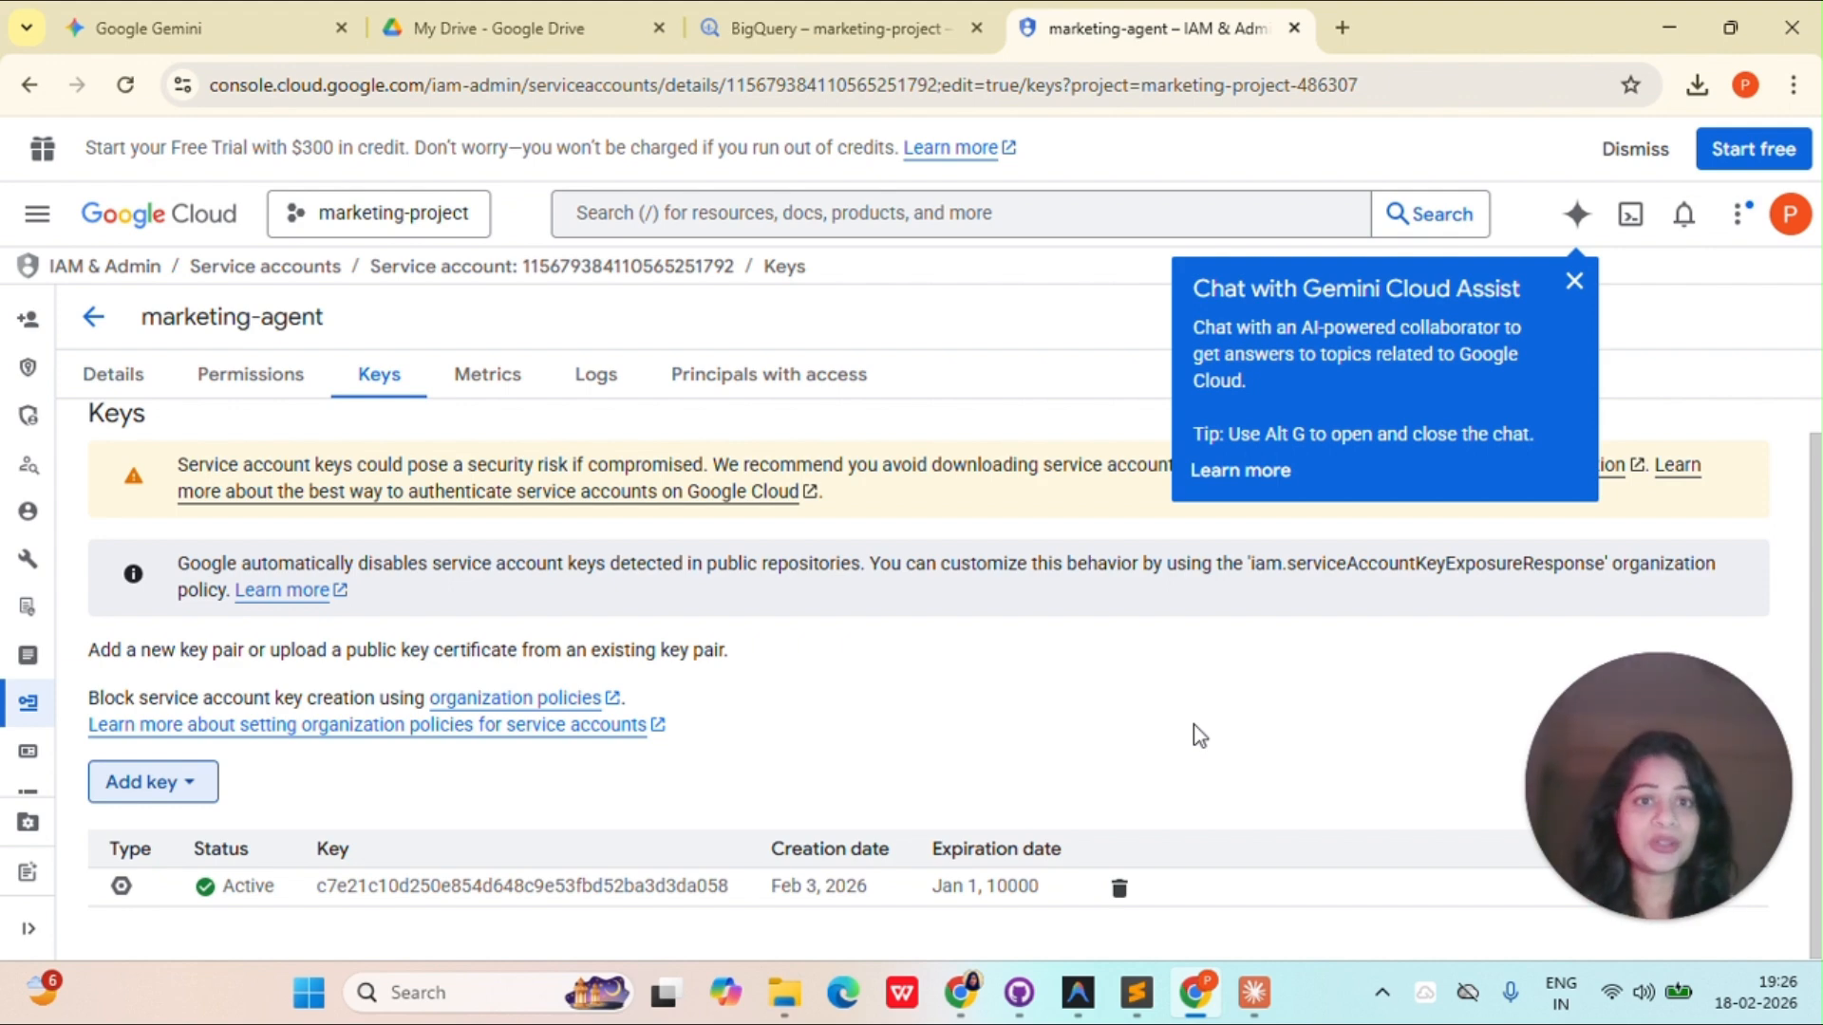
Open %APPDATA%\Claude\claude_desktop_config.json through Windows Run and examine the bigquery_mcp.py script path and the GOOGLE_APPLICATION_CREDENTIALS entry.
{"action": "left_click", "coordinate": [1078, 994]}
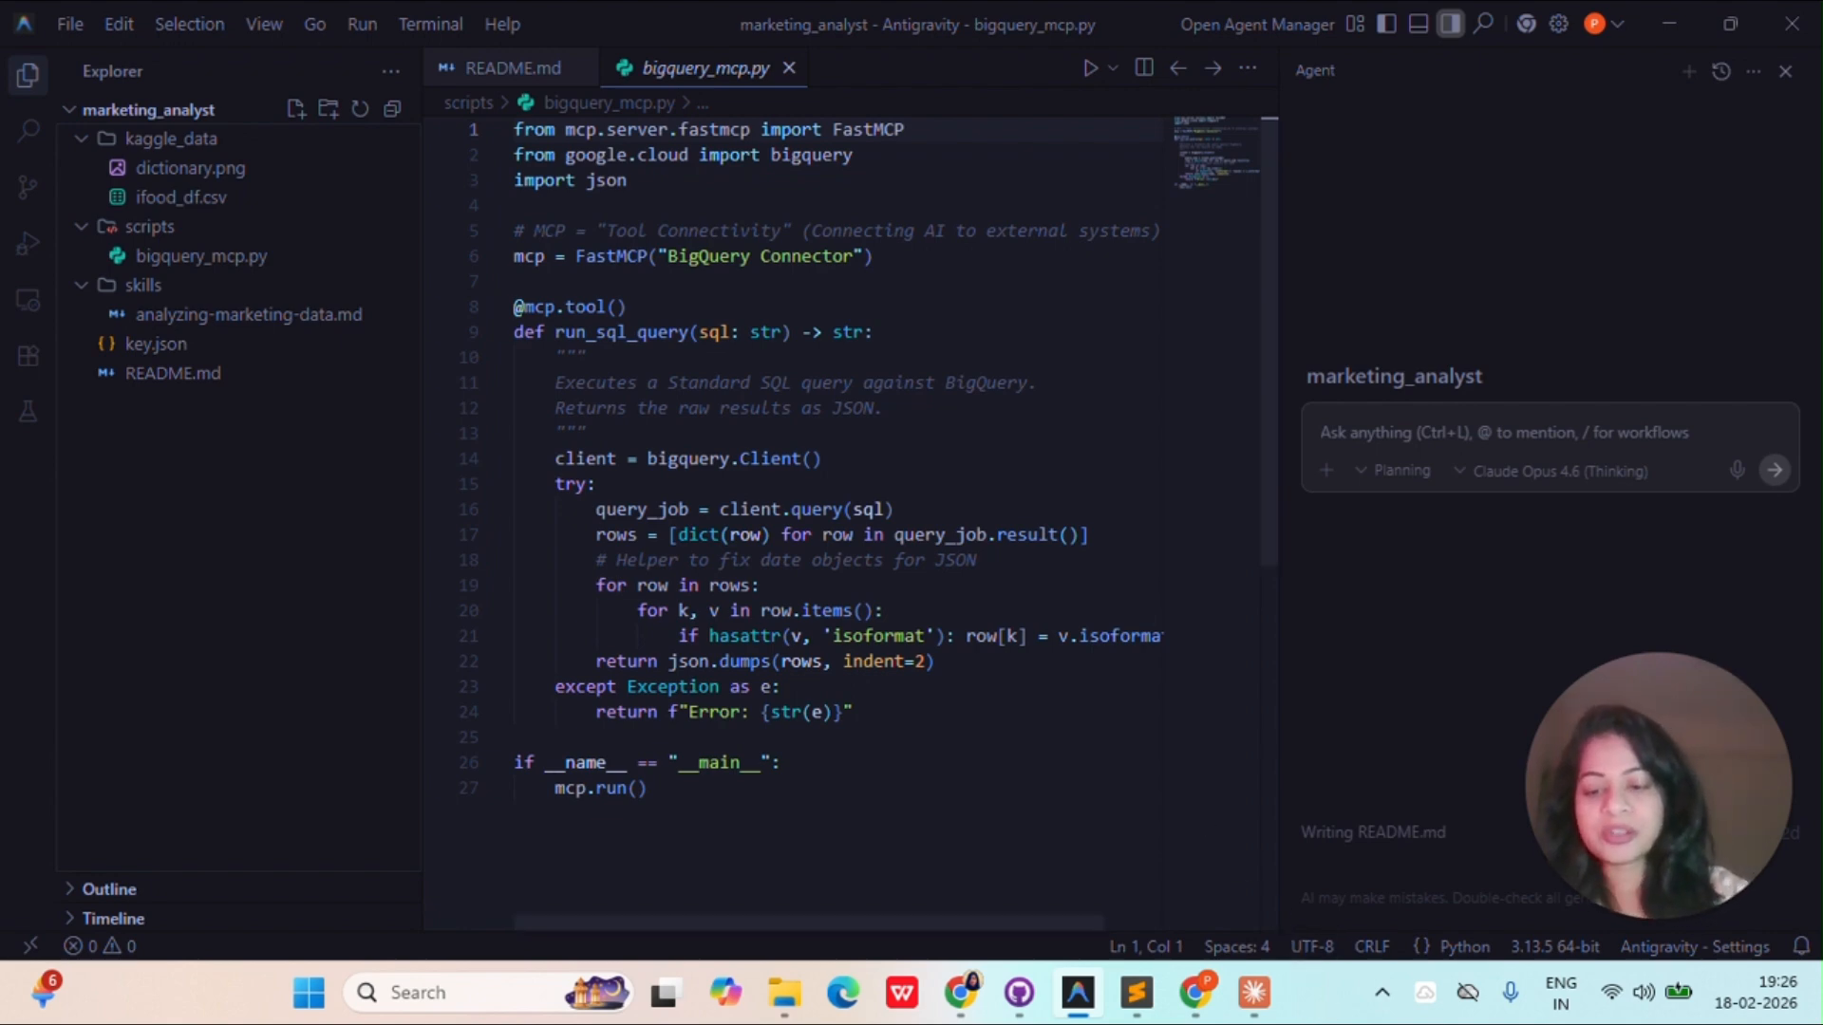
{"action": "key", "text": "super+r"}
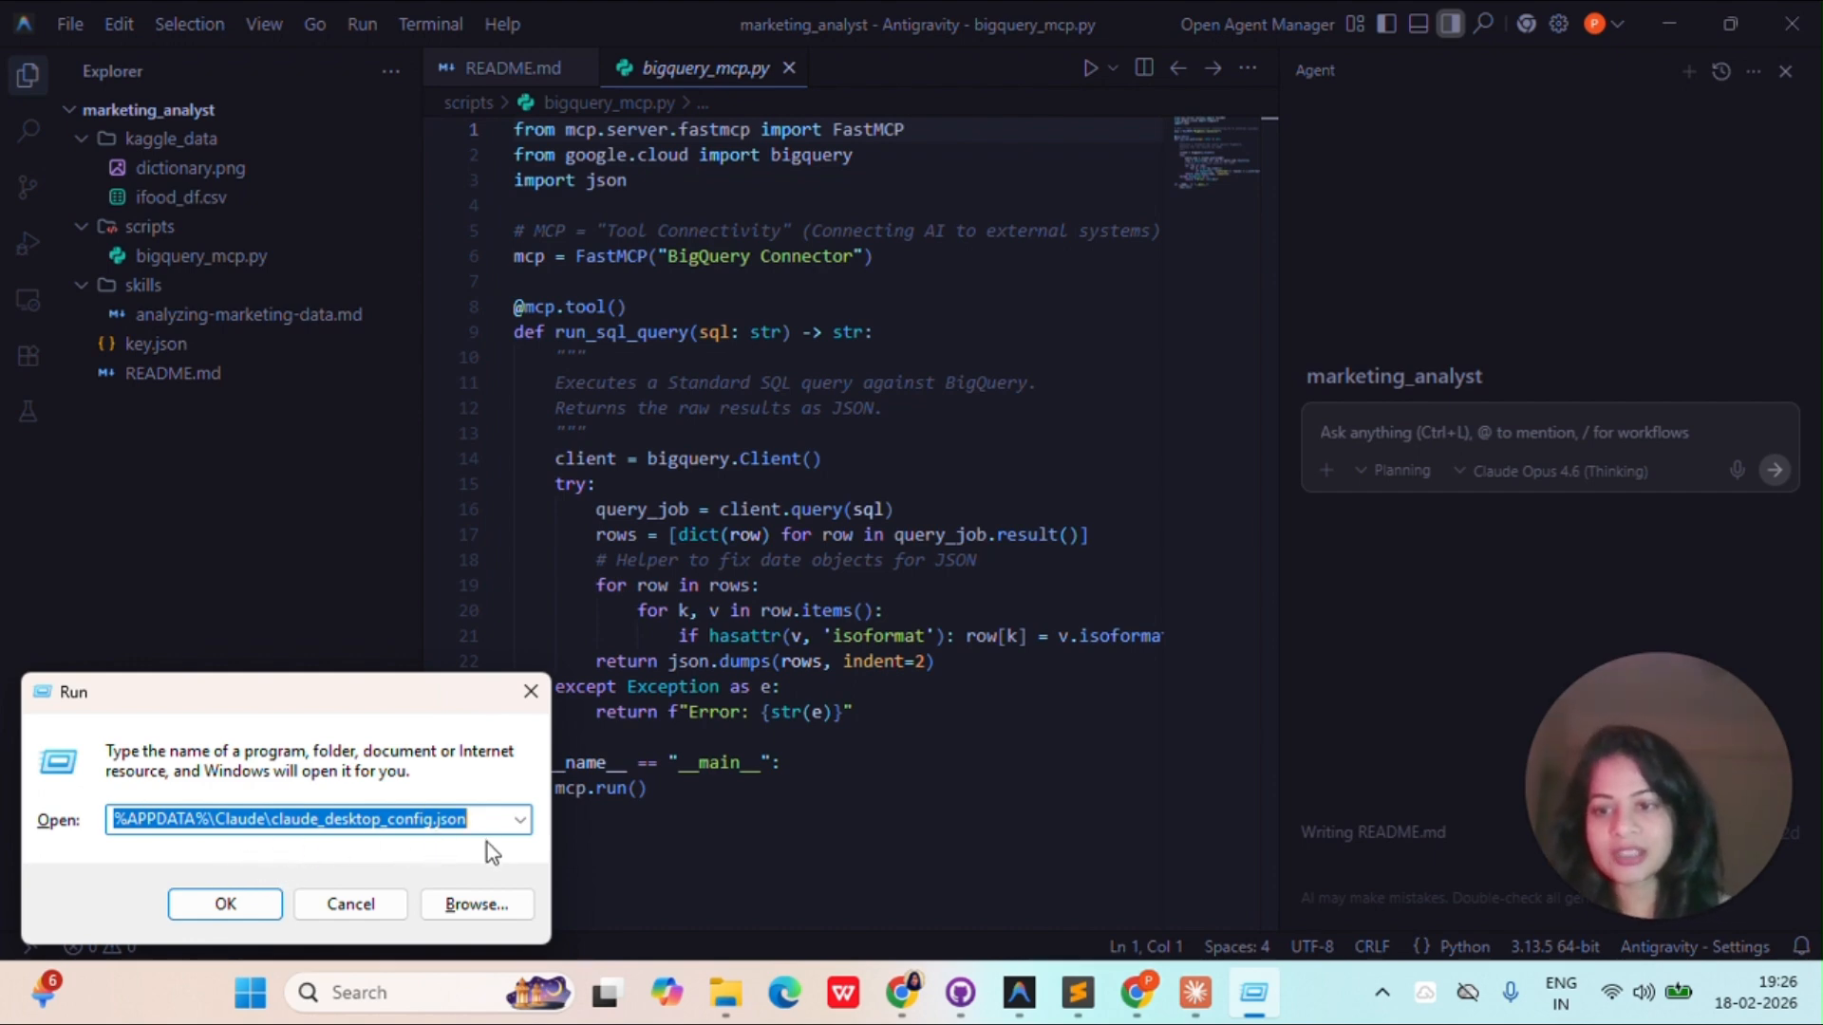
{"action": "left_click", "coordinate": [228, 904]}
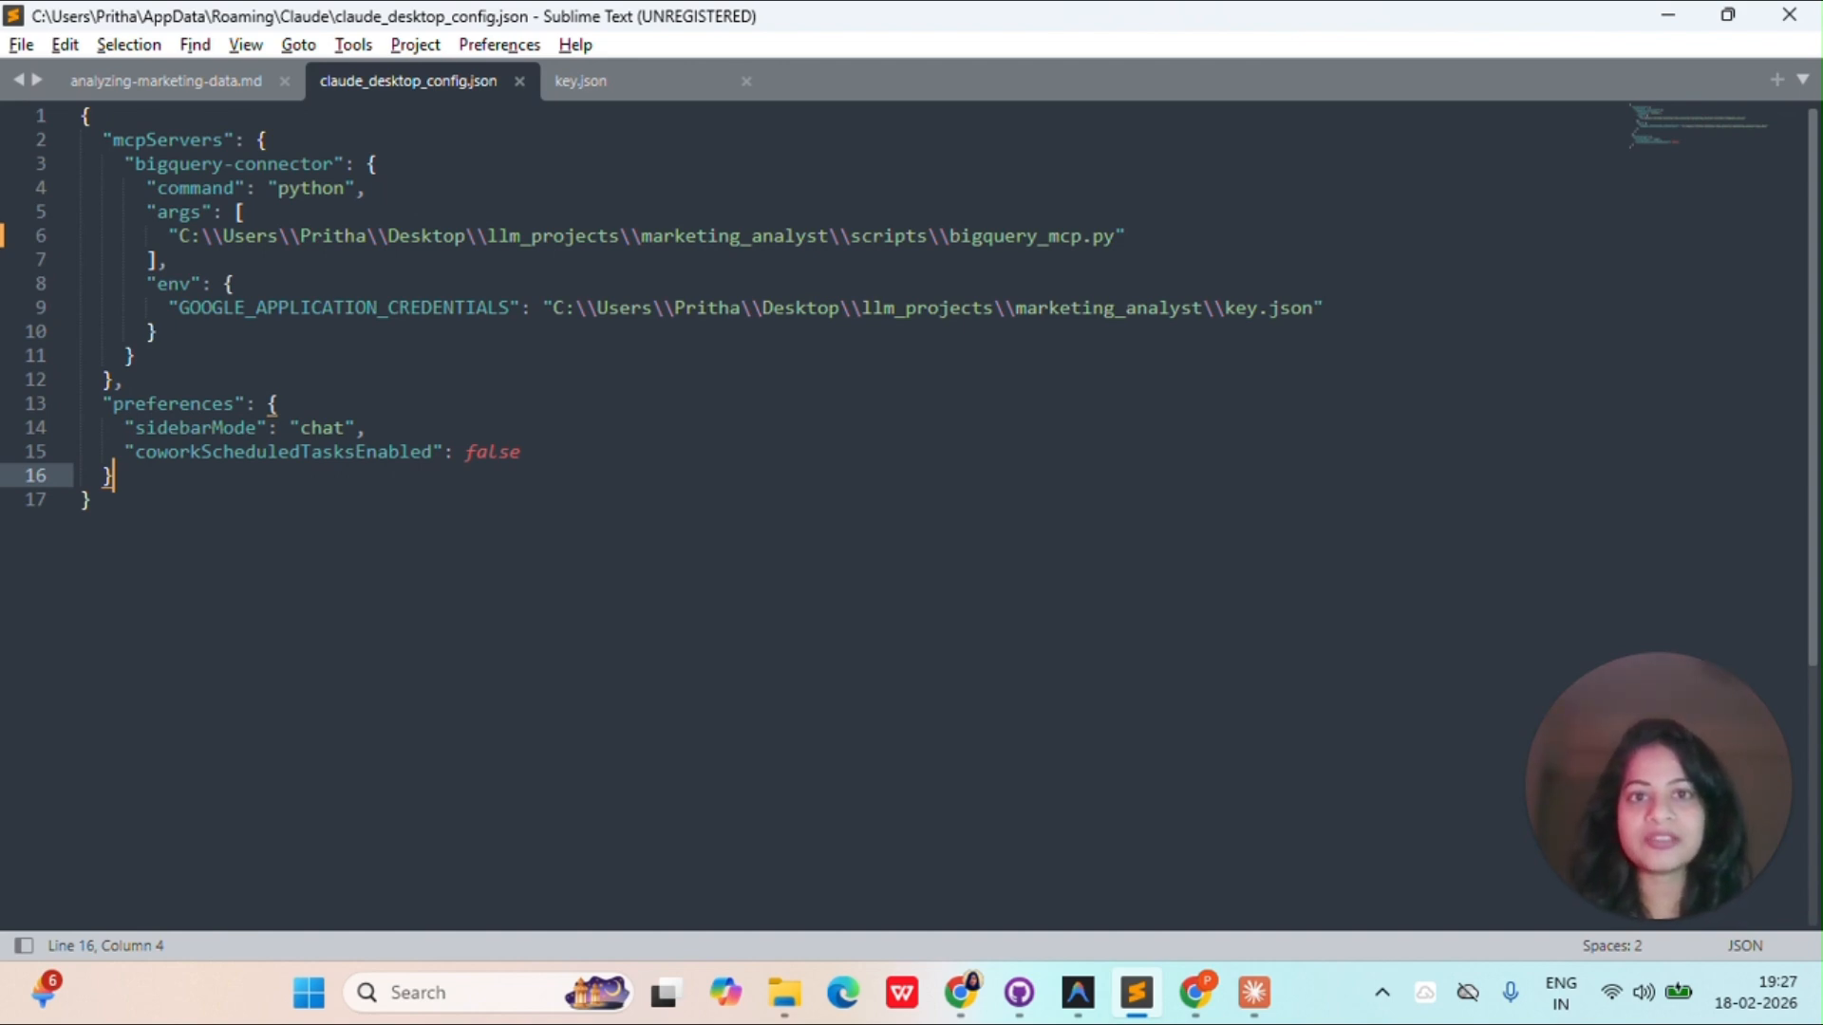
{"action": "left_click_drag", "start_coordinate": [1116, 235], "coordinate": [189, 236]}
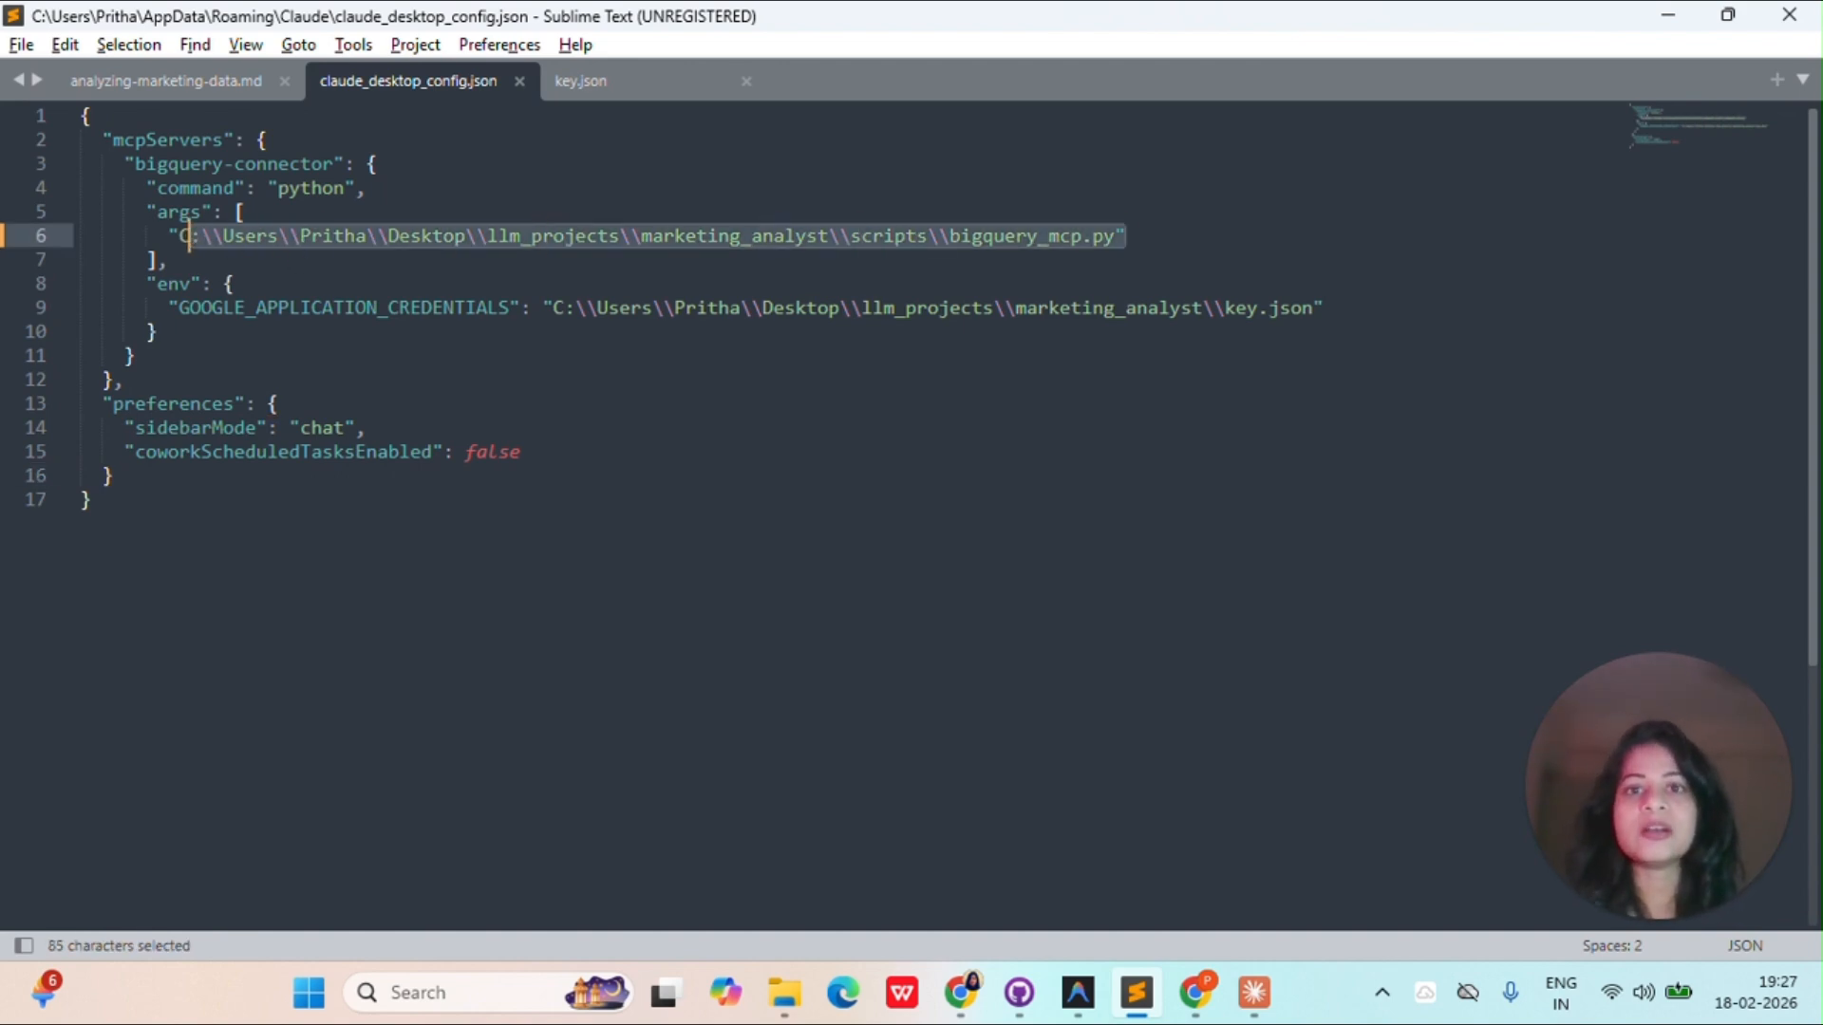
{"action": "left_click", "coordinate": [88, 501]}
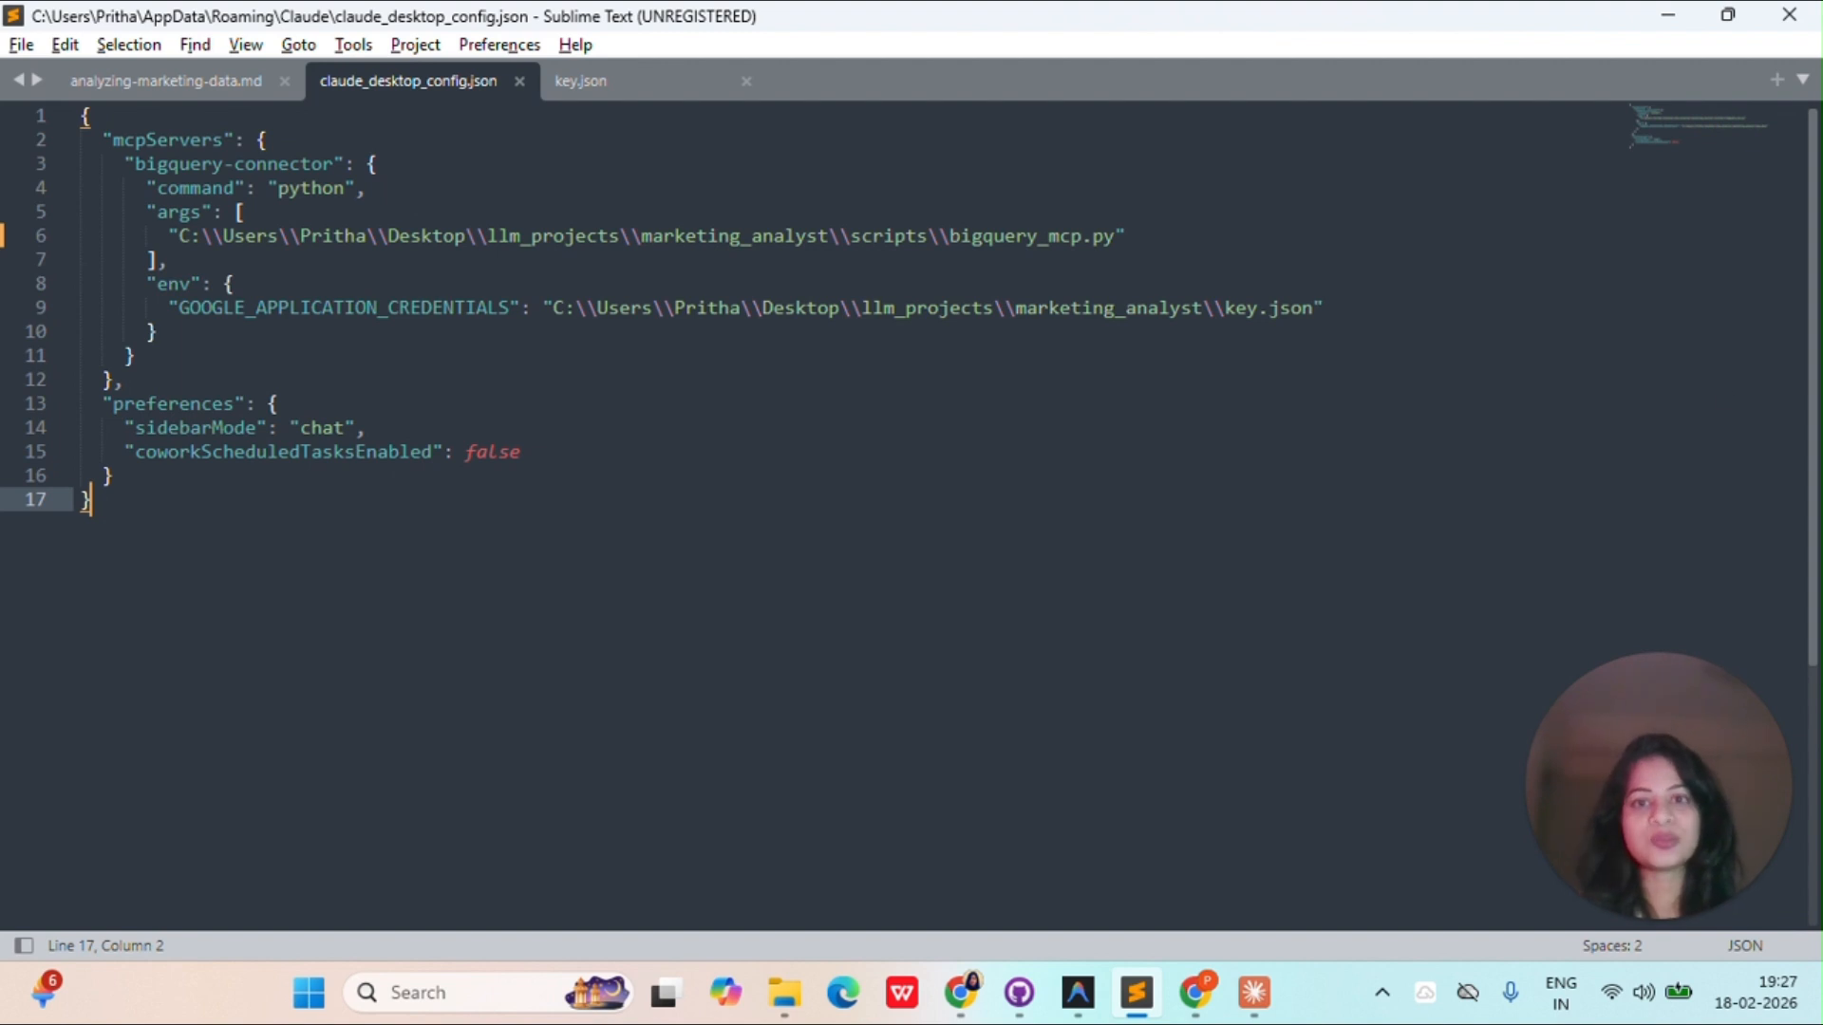
{"action": "left_click_drag", "start_coordinate": [1324, 307], "coordinate": [80, 308]}
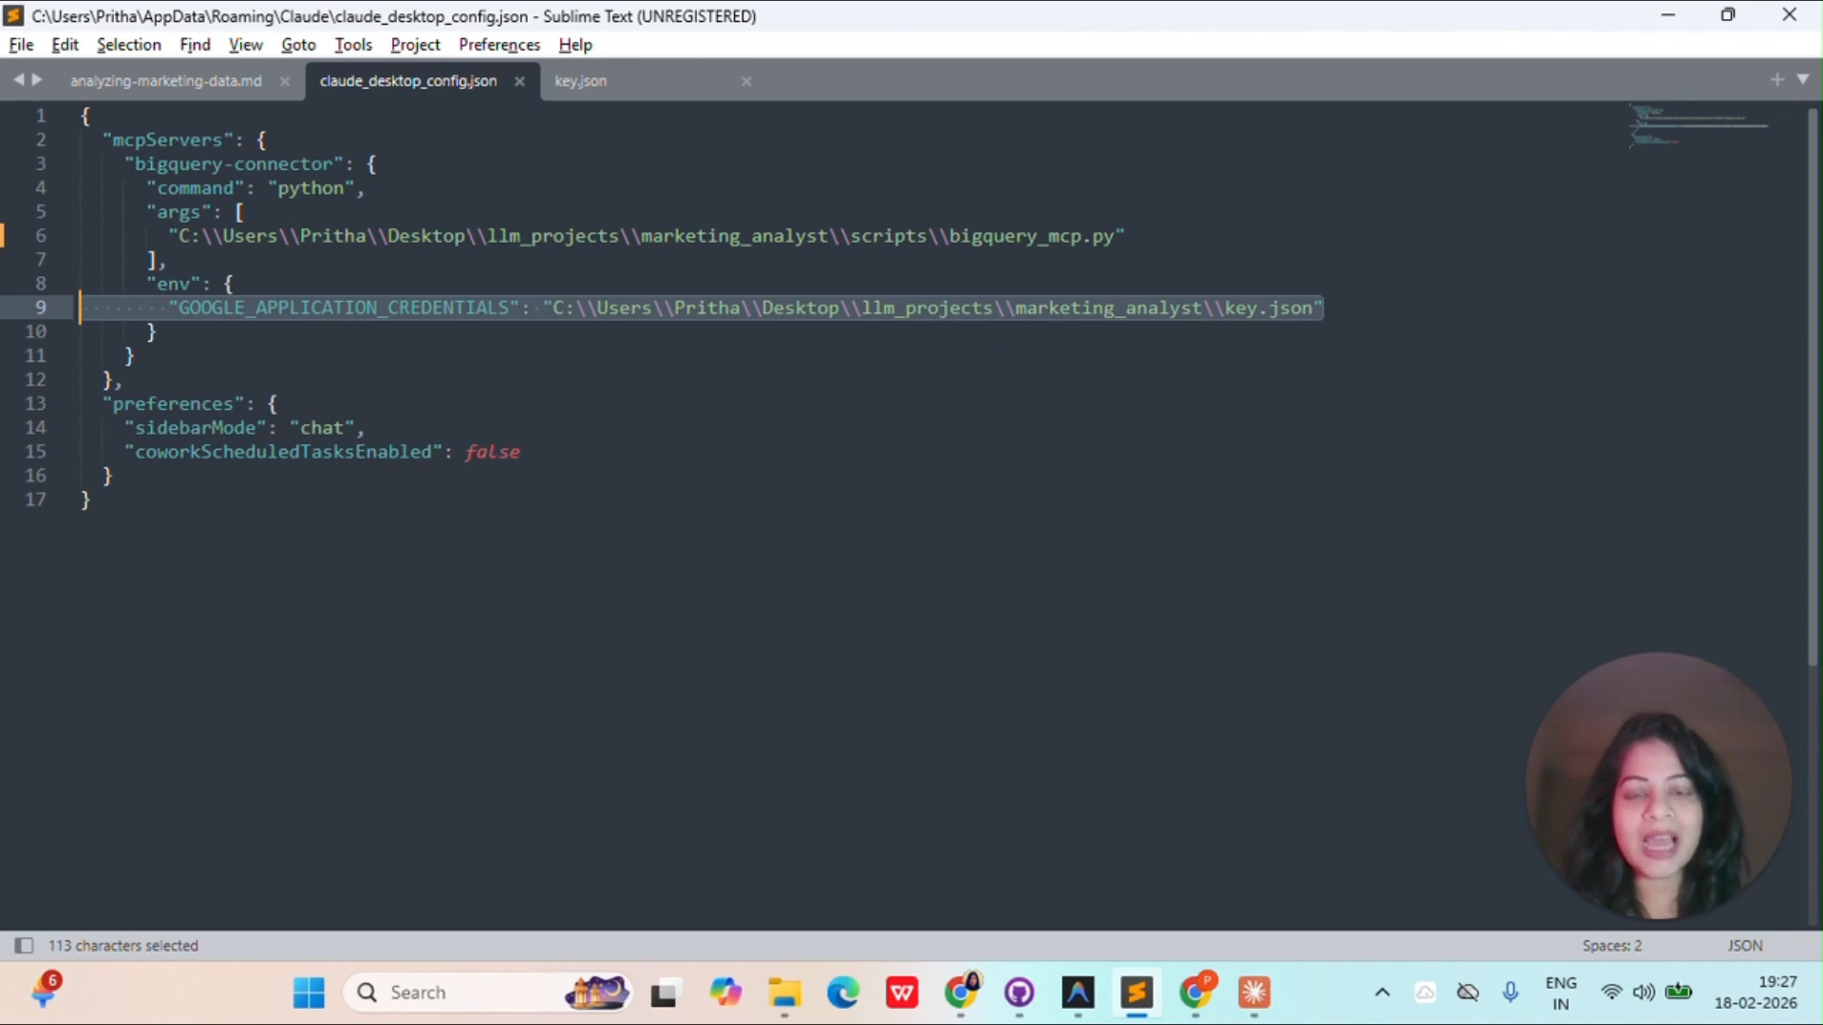
Switch to Claude and check that the bigquery-connector is available and enabled for the drafted chat message.
{"action": "left_click", "coordinate": [1255, 993]}
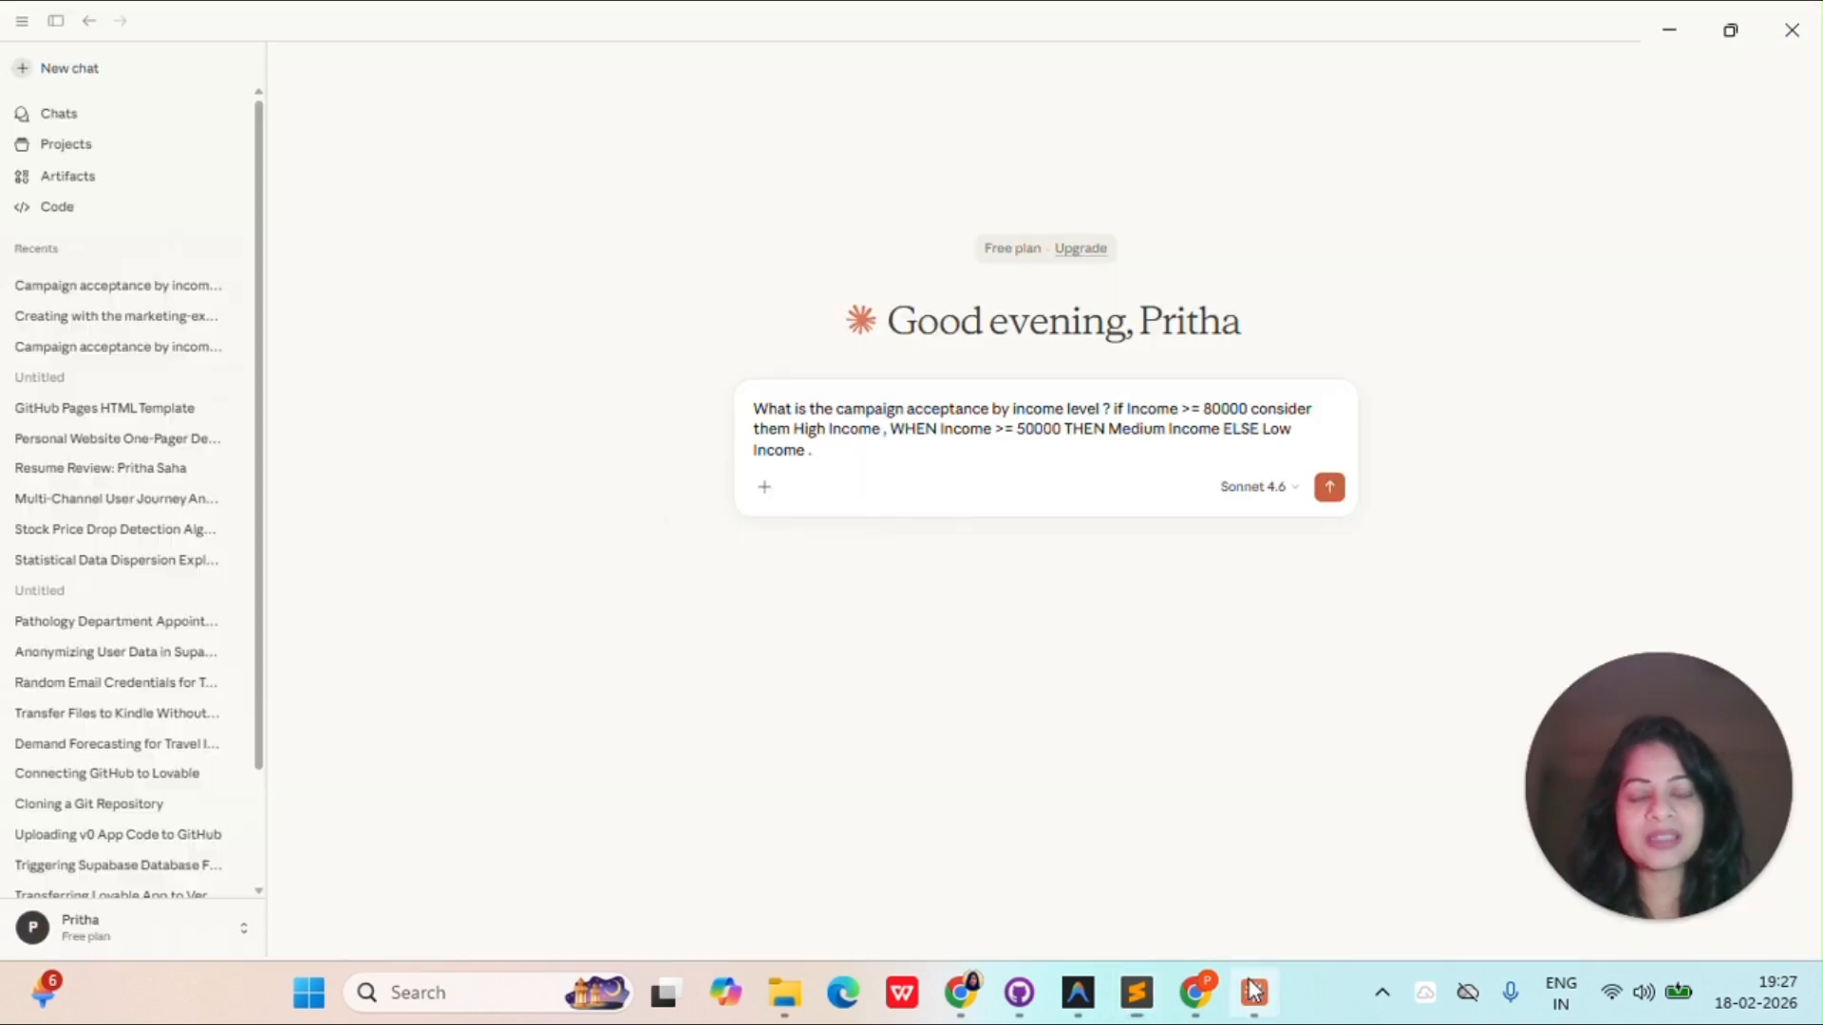
{"action": "left_click", "coordinate": [769, 499]}
{"action": "mouse_move", "coordinate": [897, 671]}
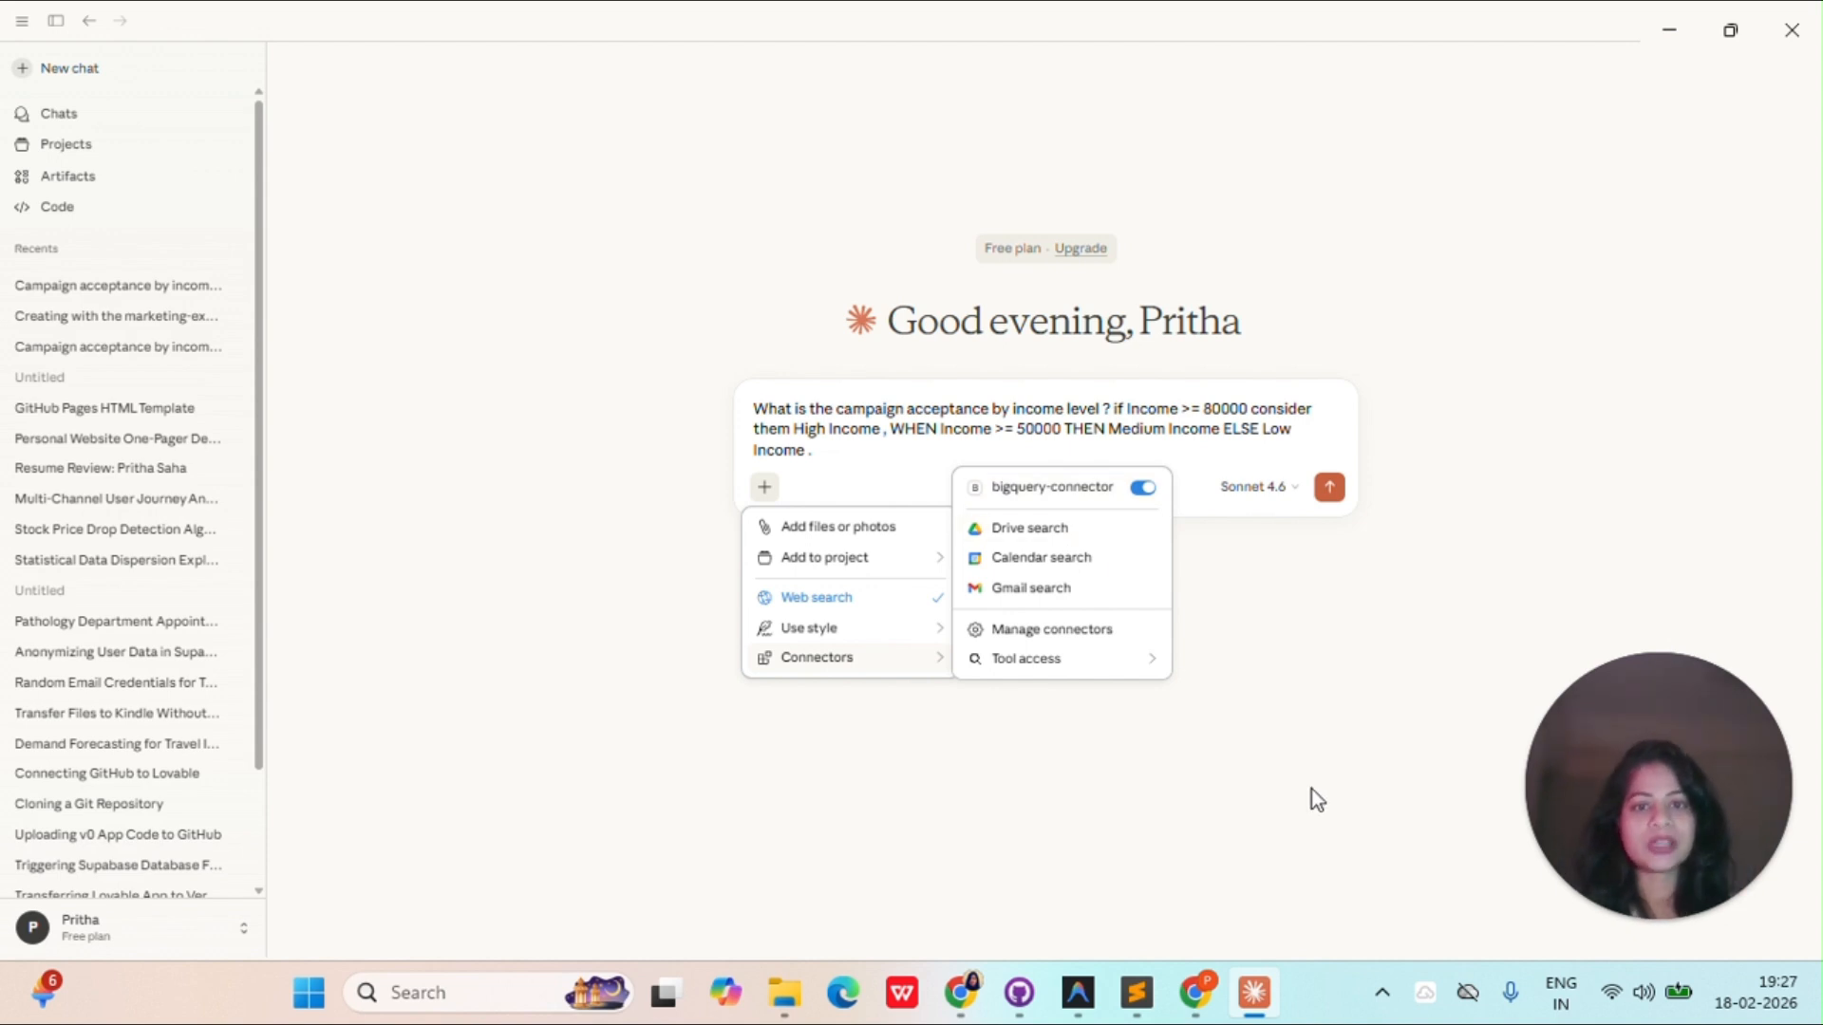
{"action": "key", "text": "Escape"}
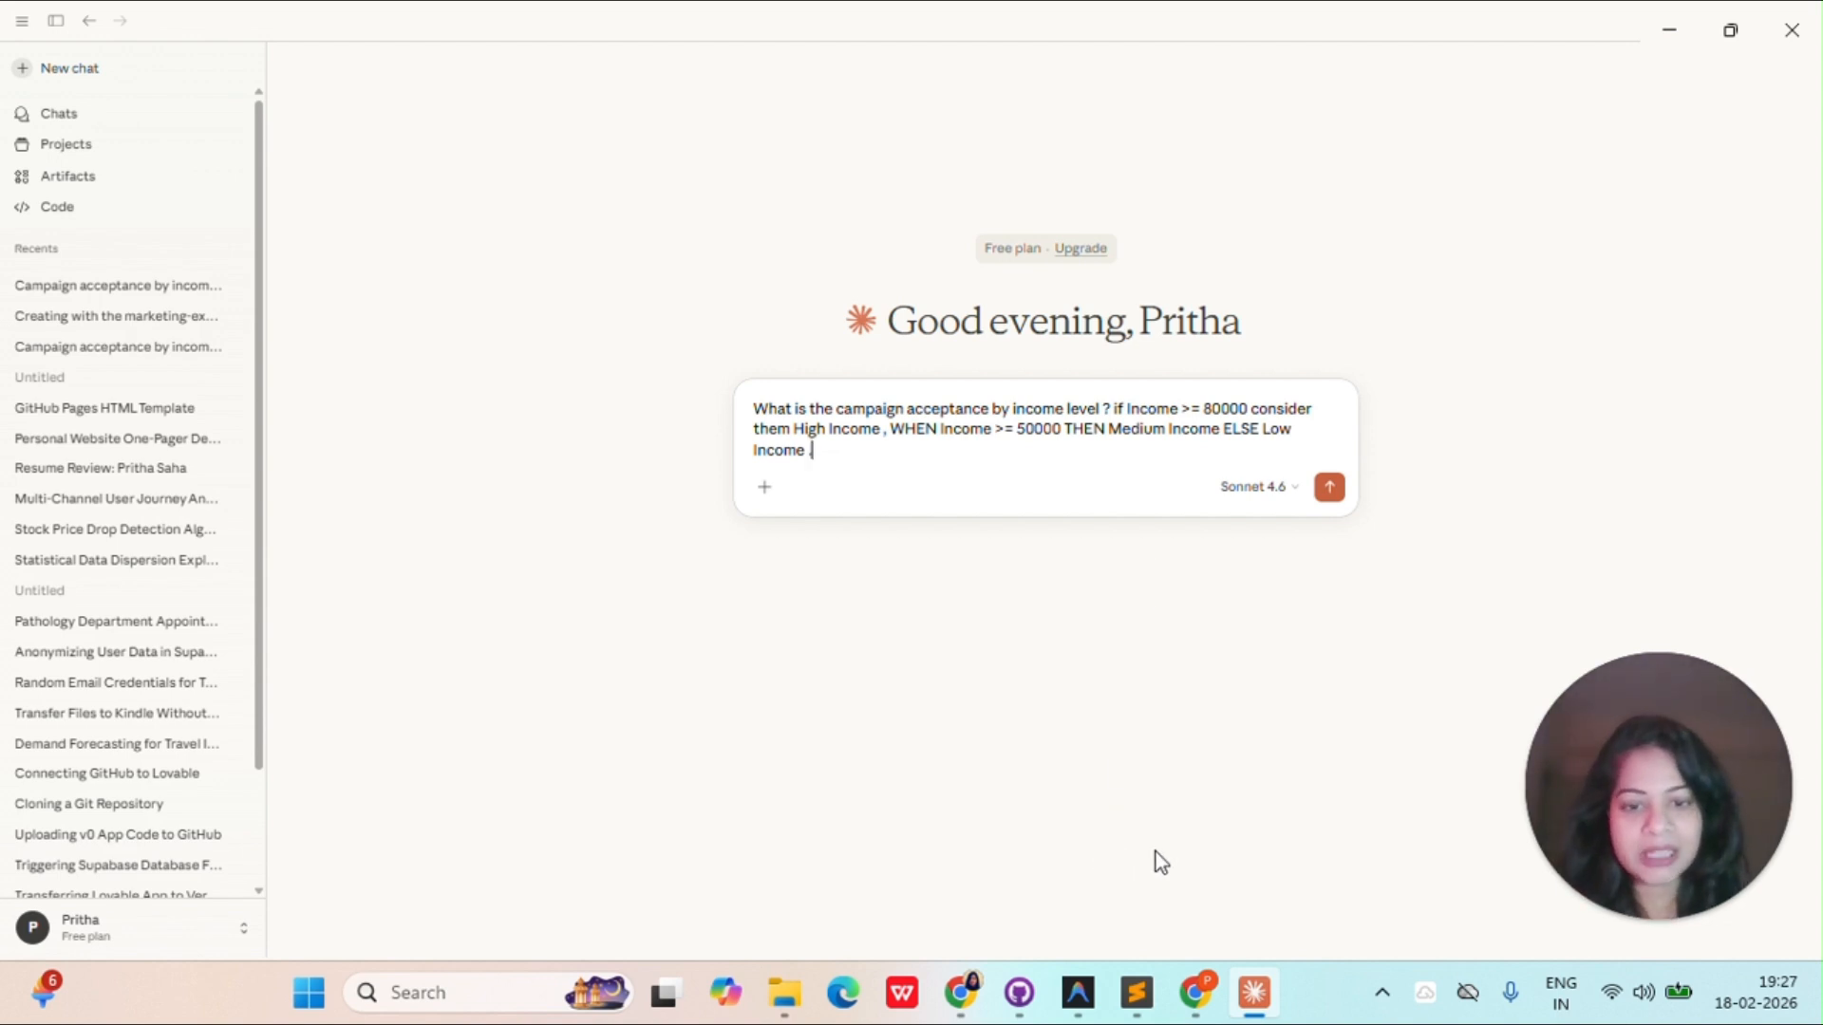
Switch to Sublime Text and read analyzing-marketing-data.md, covering its data dictionary, analysis workflow and example query patterns.
{"action": "left_click", "coordinate": [1084, 1005]}
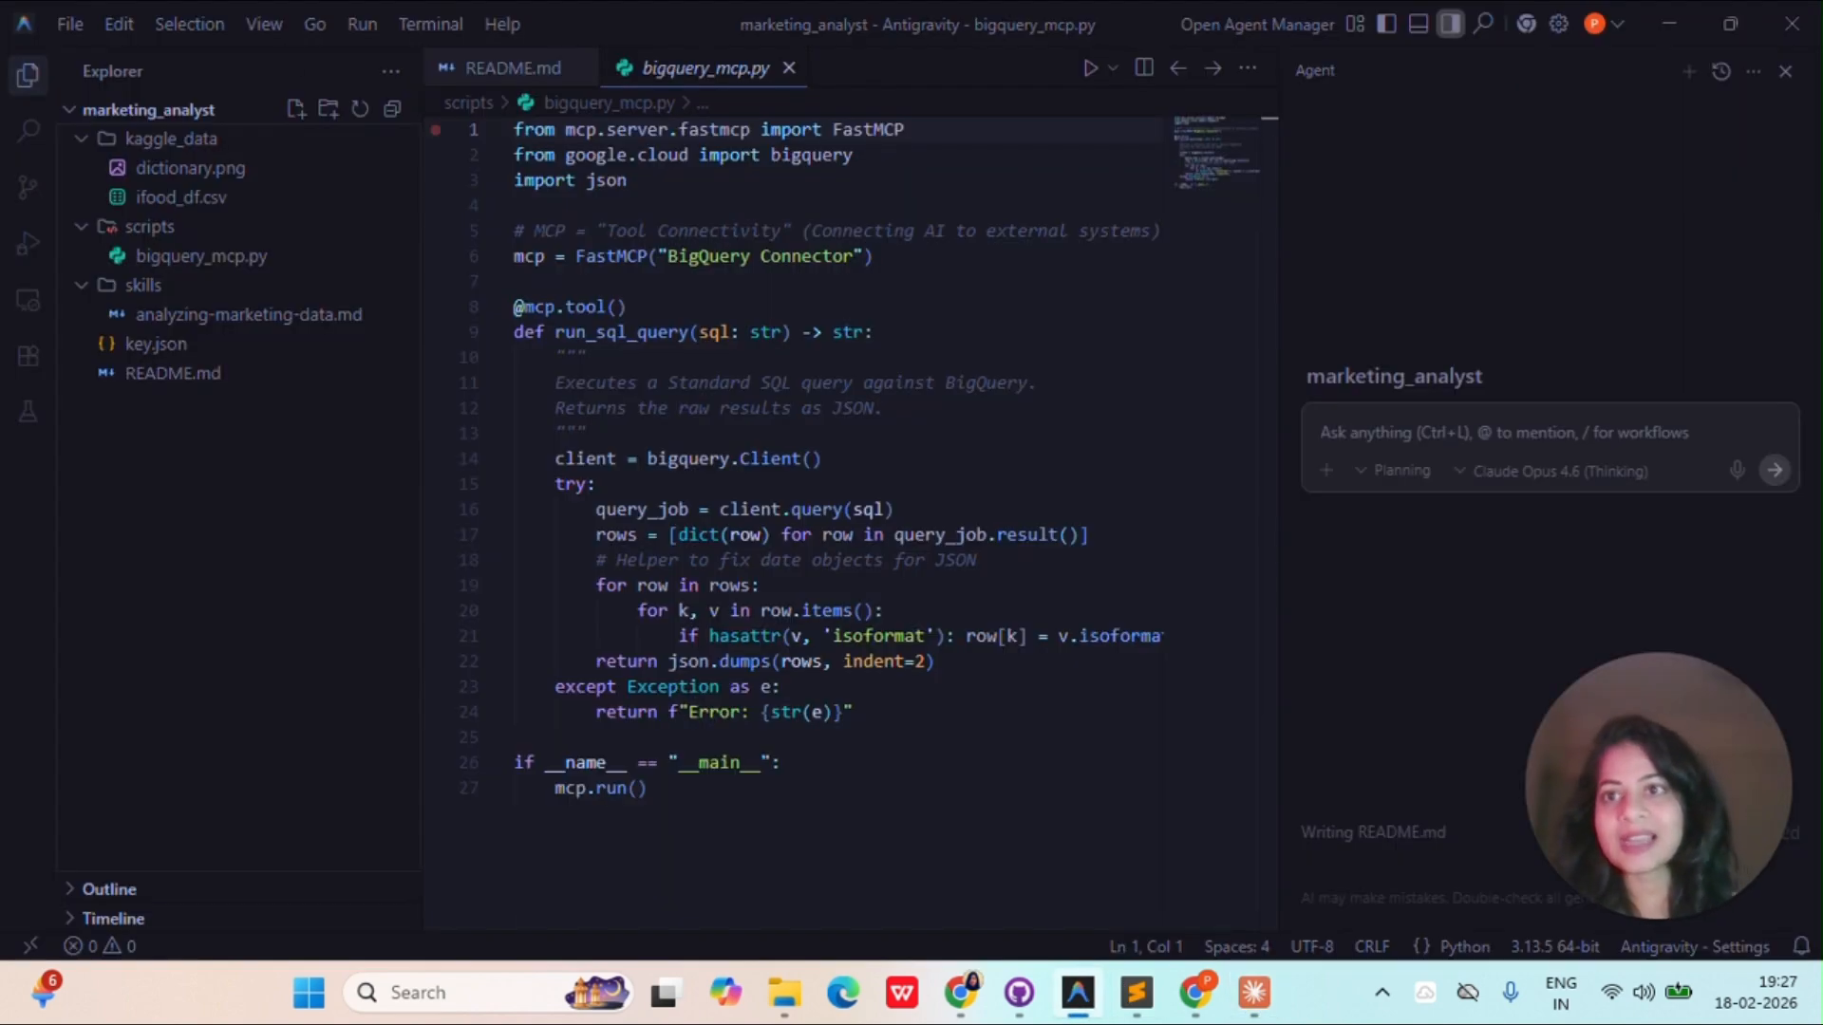
{"action": "left_click", "coordinate": [1137, 1007]}
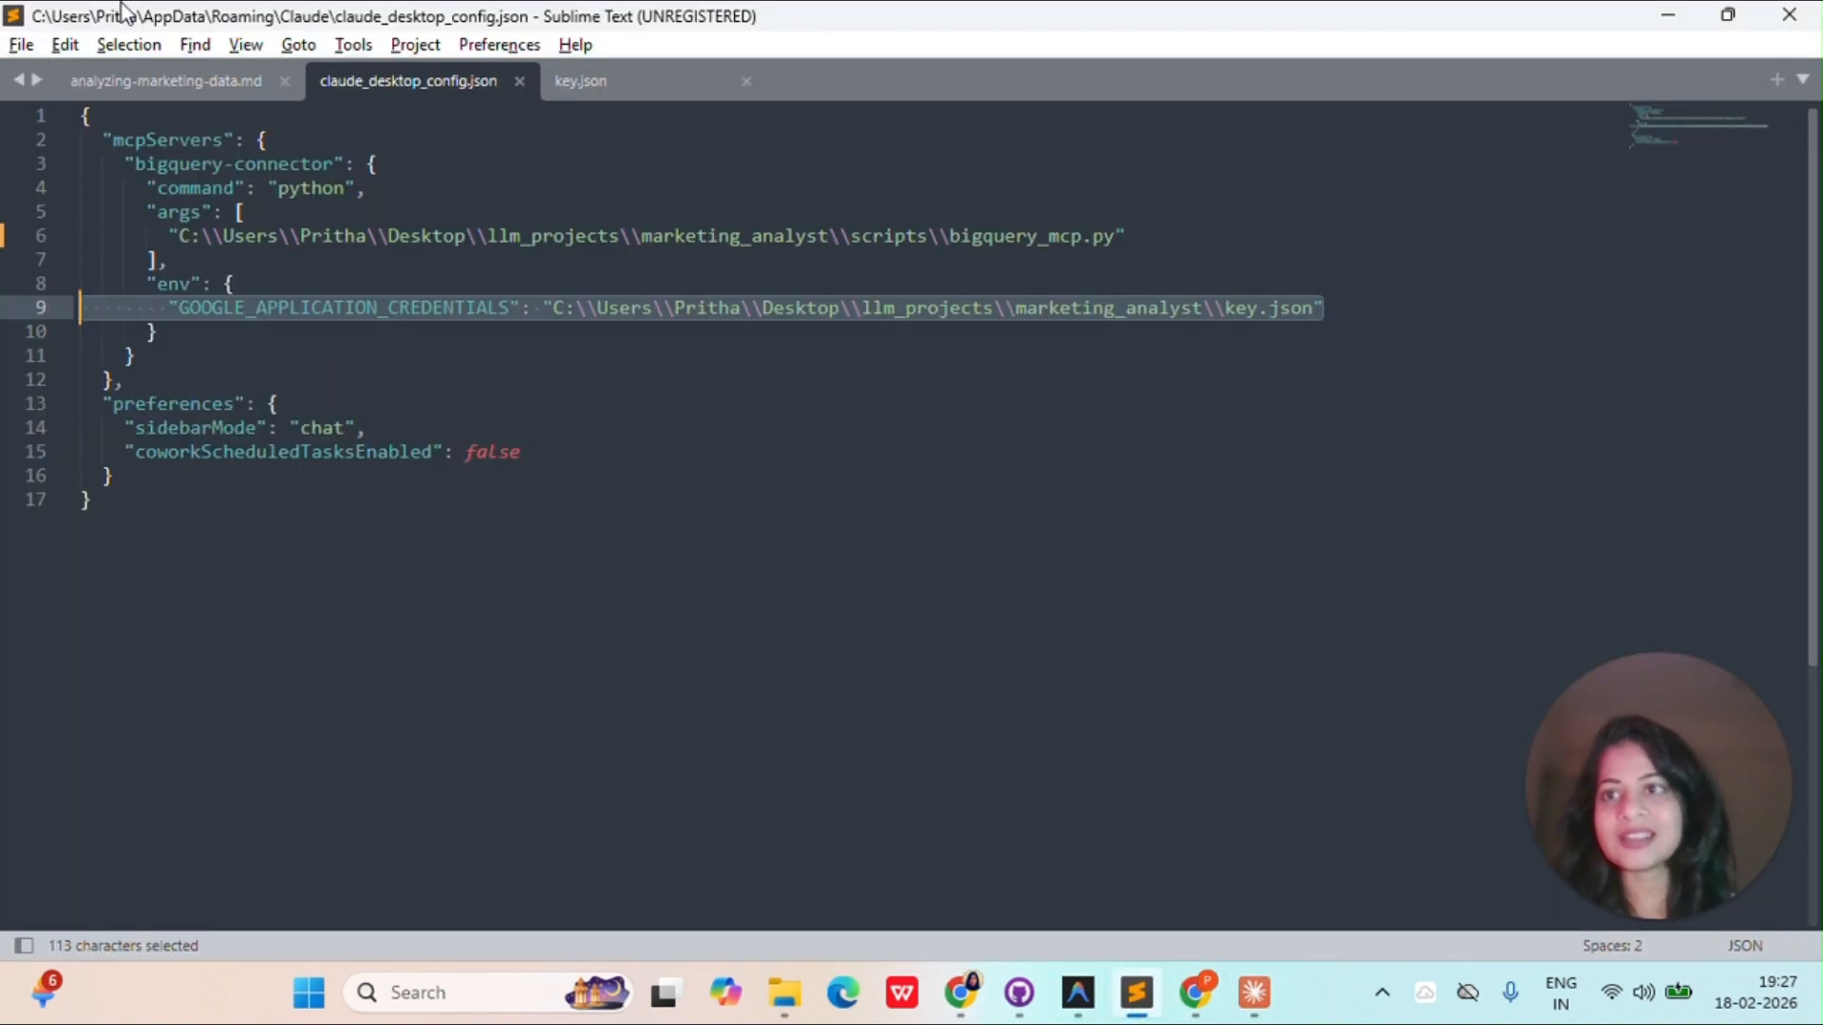
{"action": "left_click", "coordinate": [186, 80]}
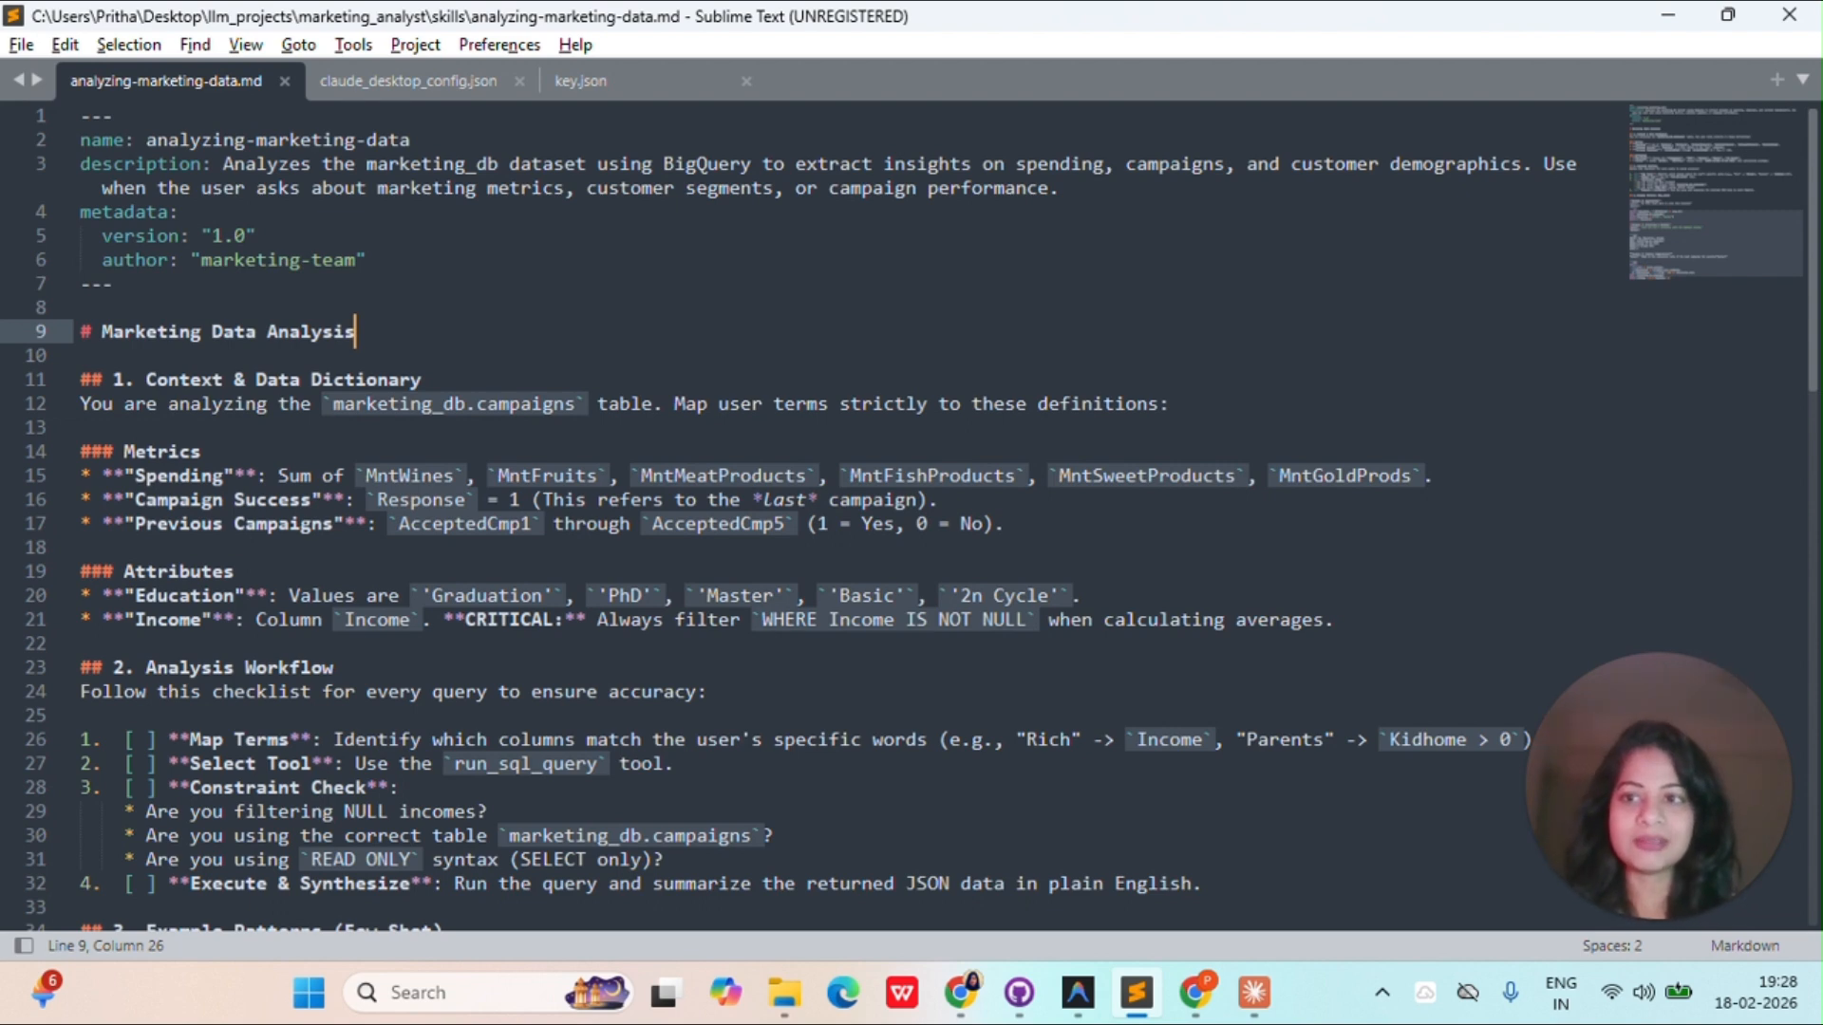
{"action": "scroll", "coordinate": [911, 517], "scroll_direction": "down", "scroll_amount": 1}
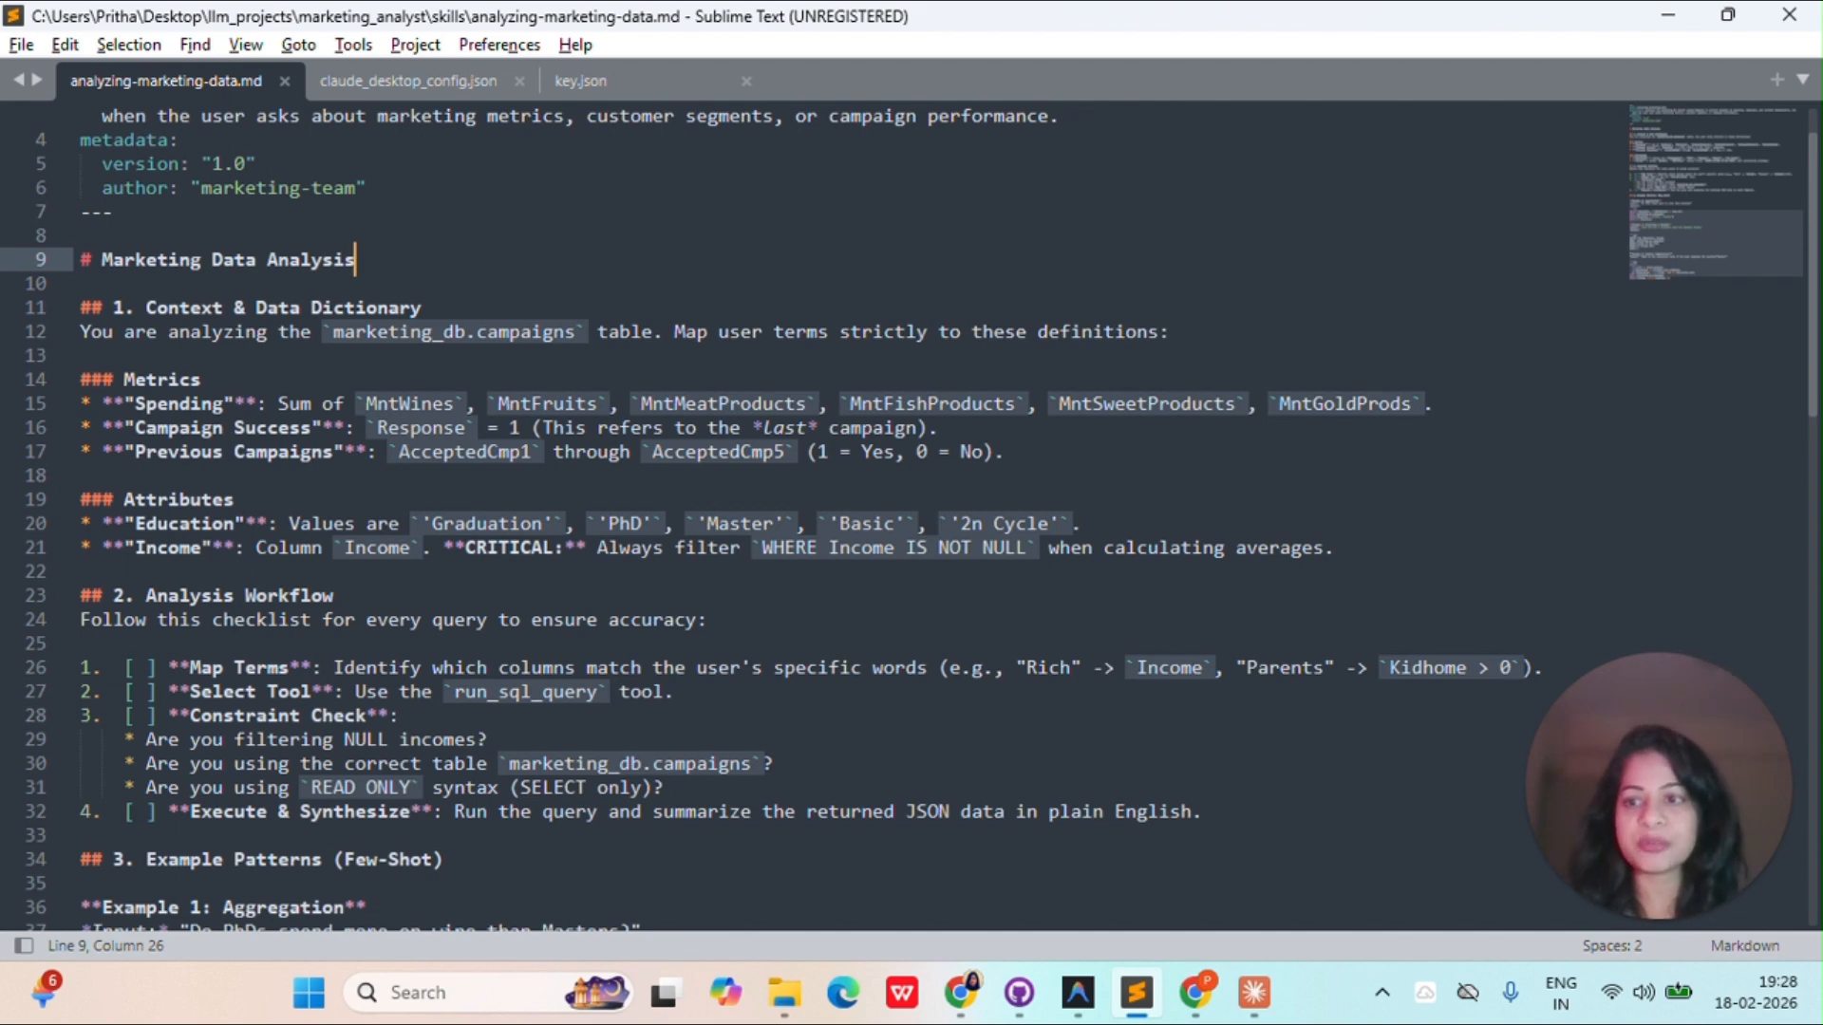
{"action": "scroll", "coordinate": [911, 521], "scroll_direction": "down", "scroll_amount": 2}
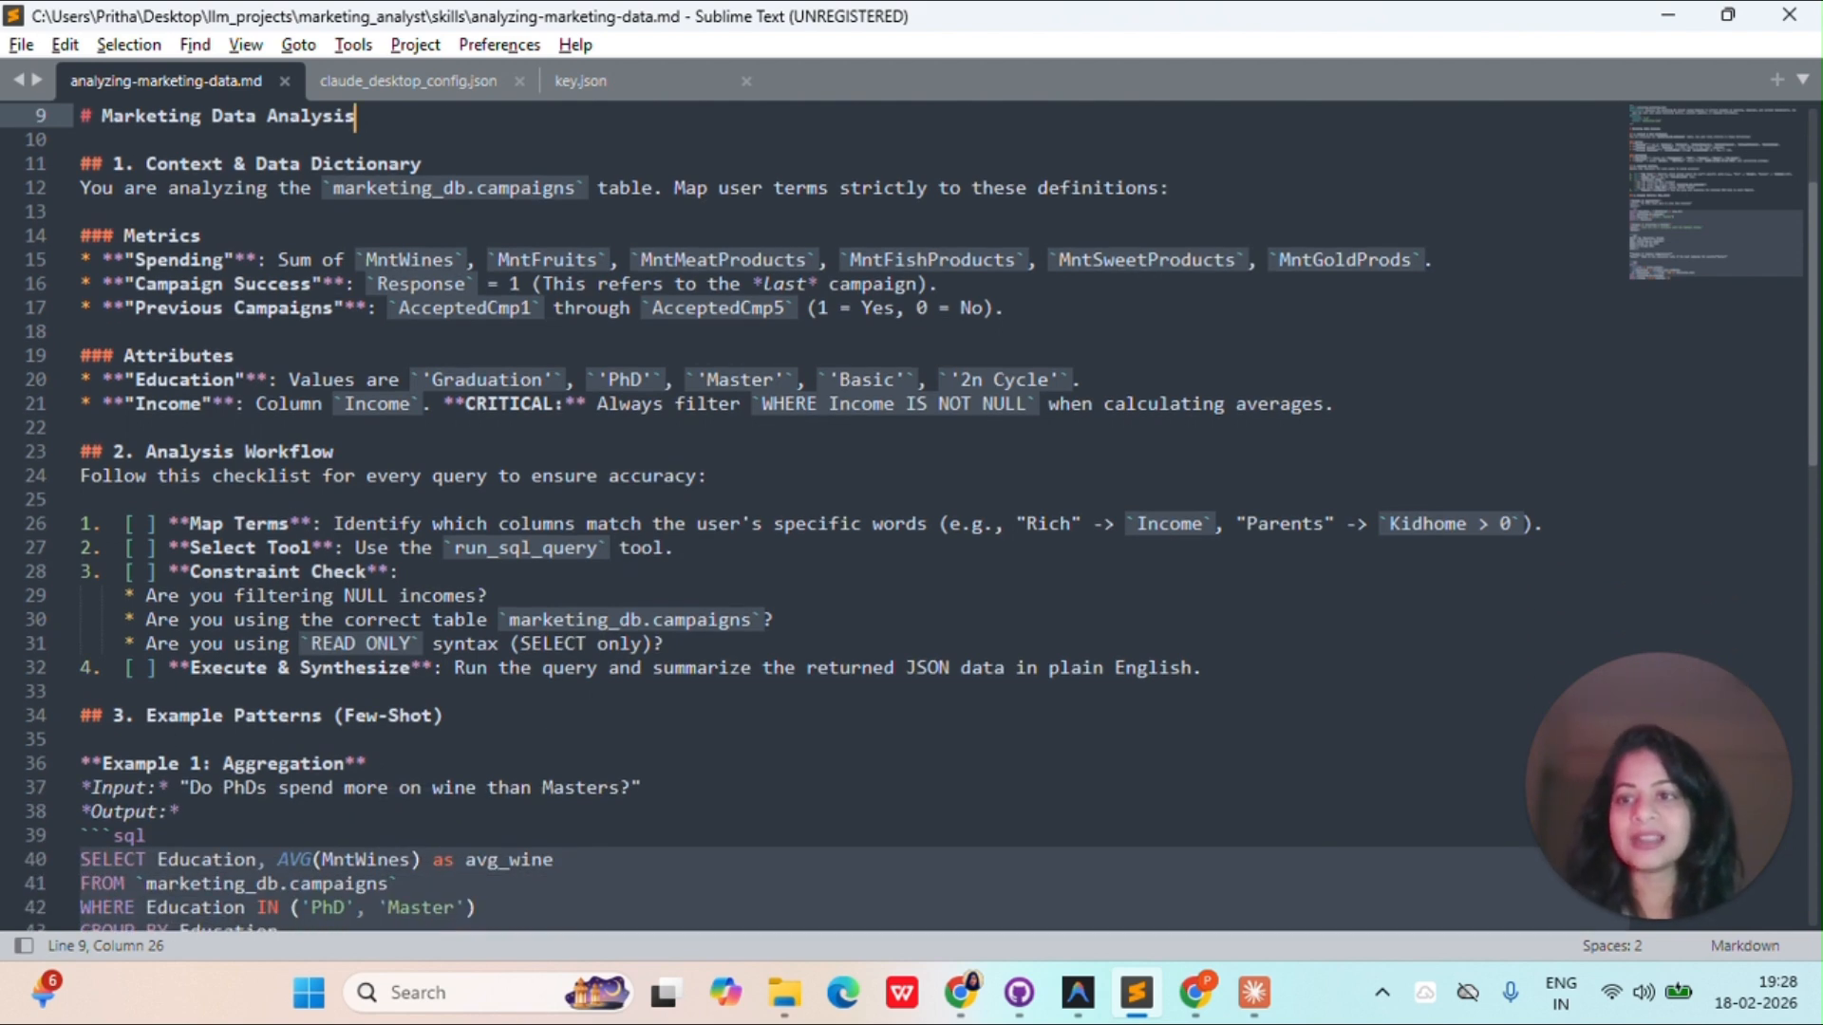
{"action": "scroll", "coordinate": [912, 518], "scroll_direction": "down", "scroll_amount": 4}
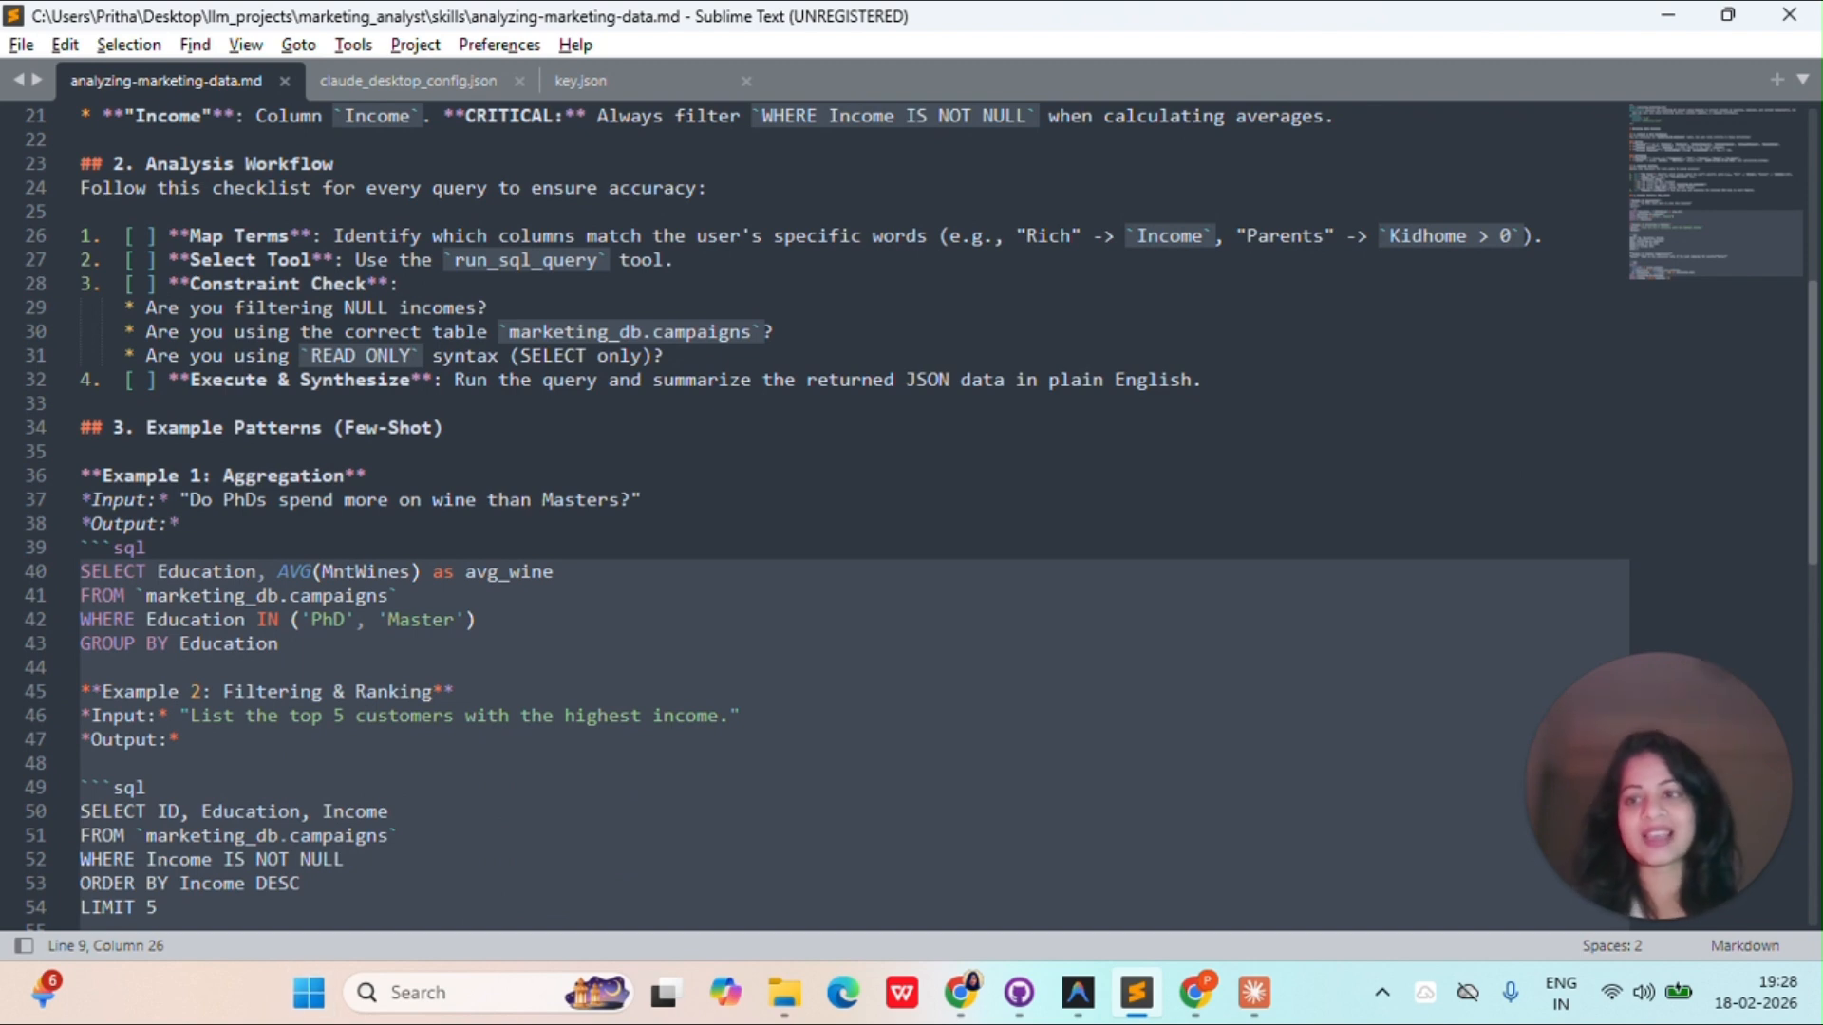
{"action": "scroll", "coordinate": [911, 518], "scroll_direction": "up", "scroll_amount": 7}
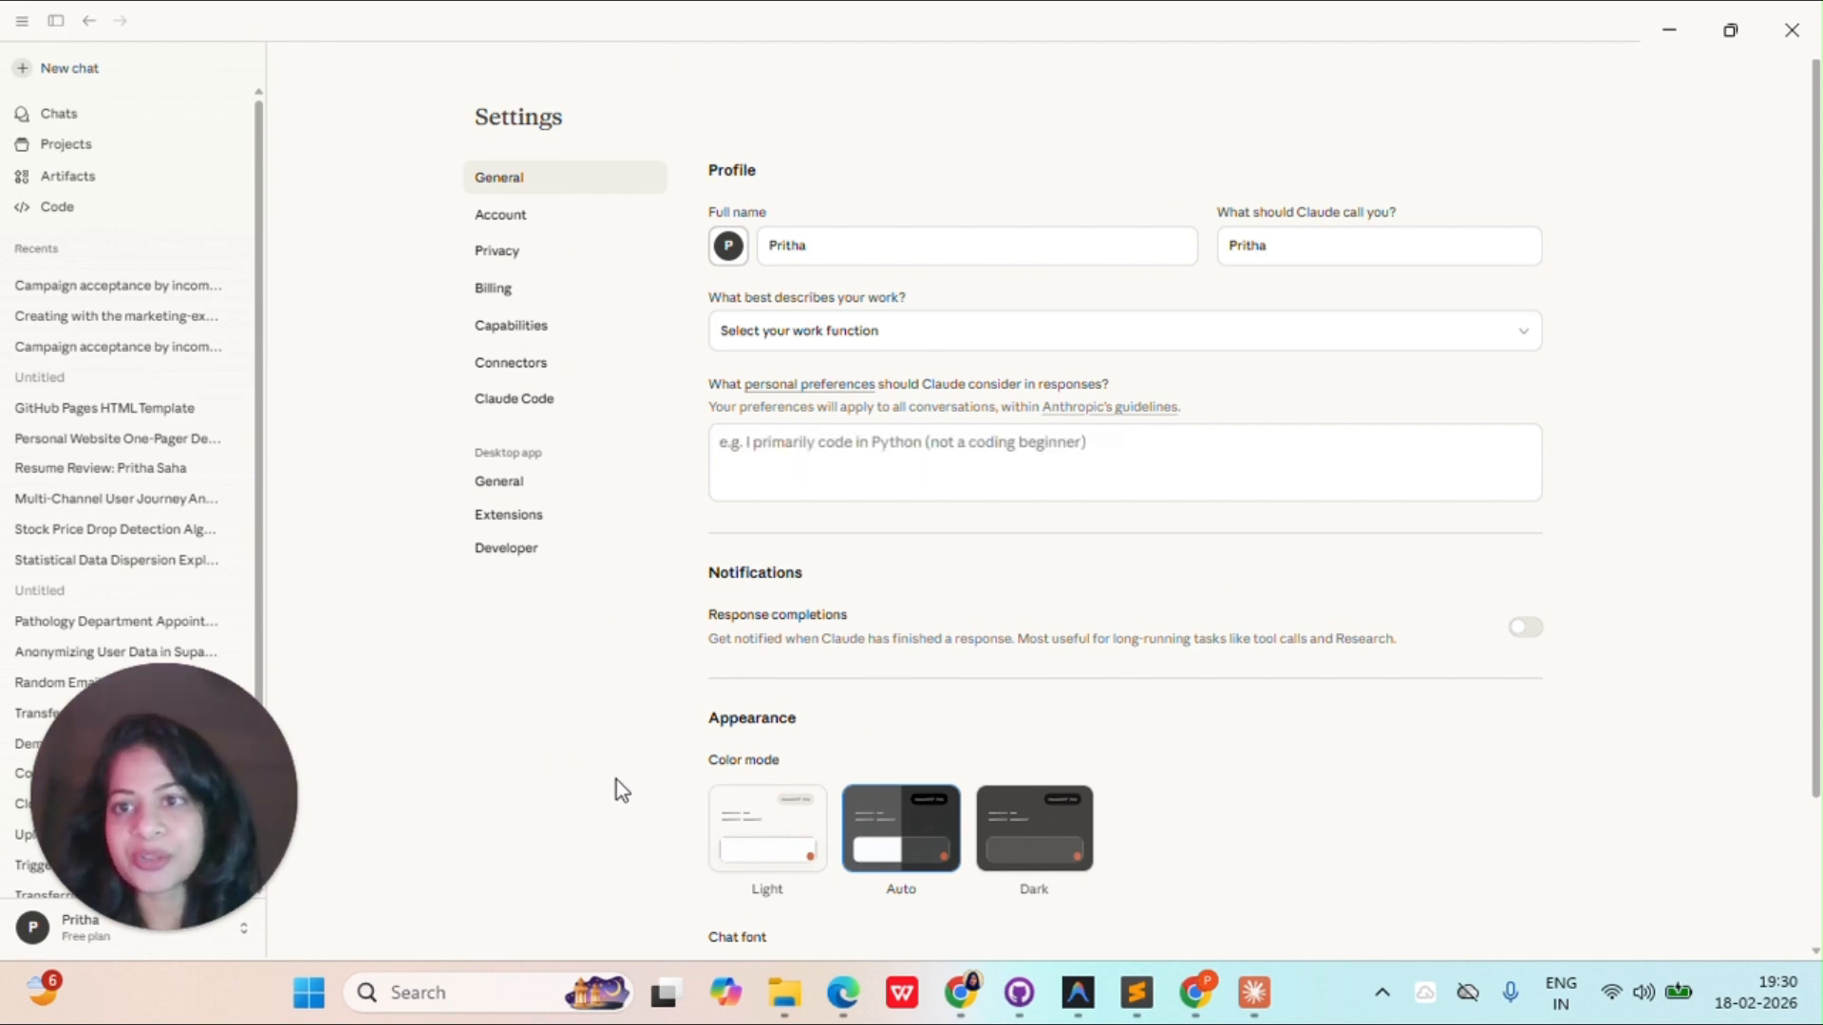
Review the skills in Claude's capabilities settings, browsing the example skills and returning to the user's own skills.
{"action": "left_click", "coordinate": [544, 337]}
{"action": "scroll", "coordinate": [1278, 732], "scroll_direction": "down", "scroll_amount": 1}
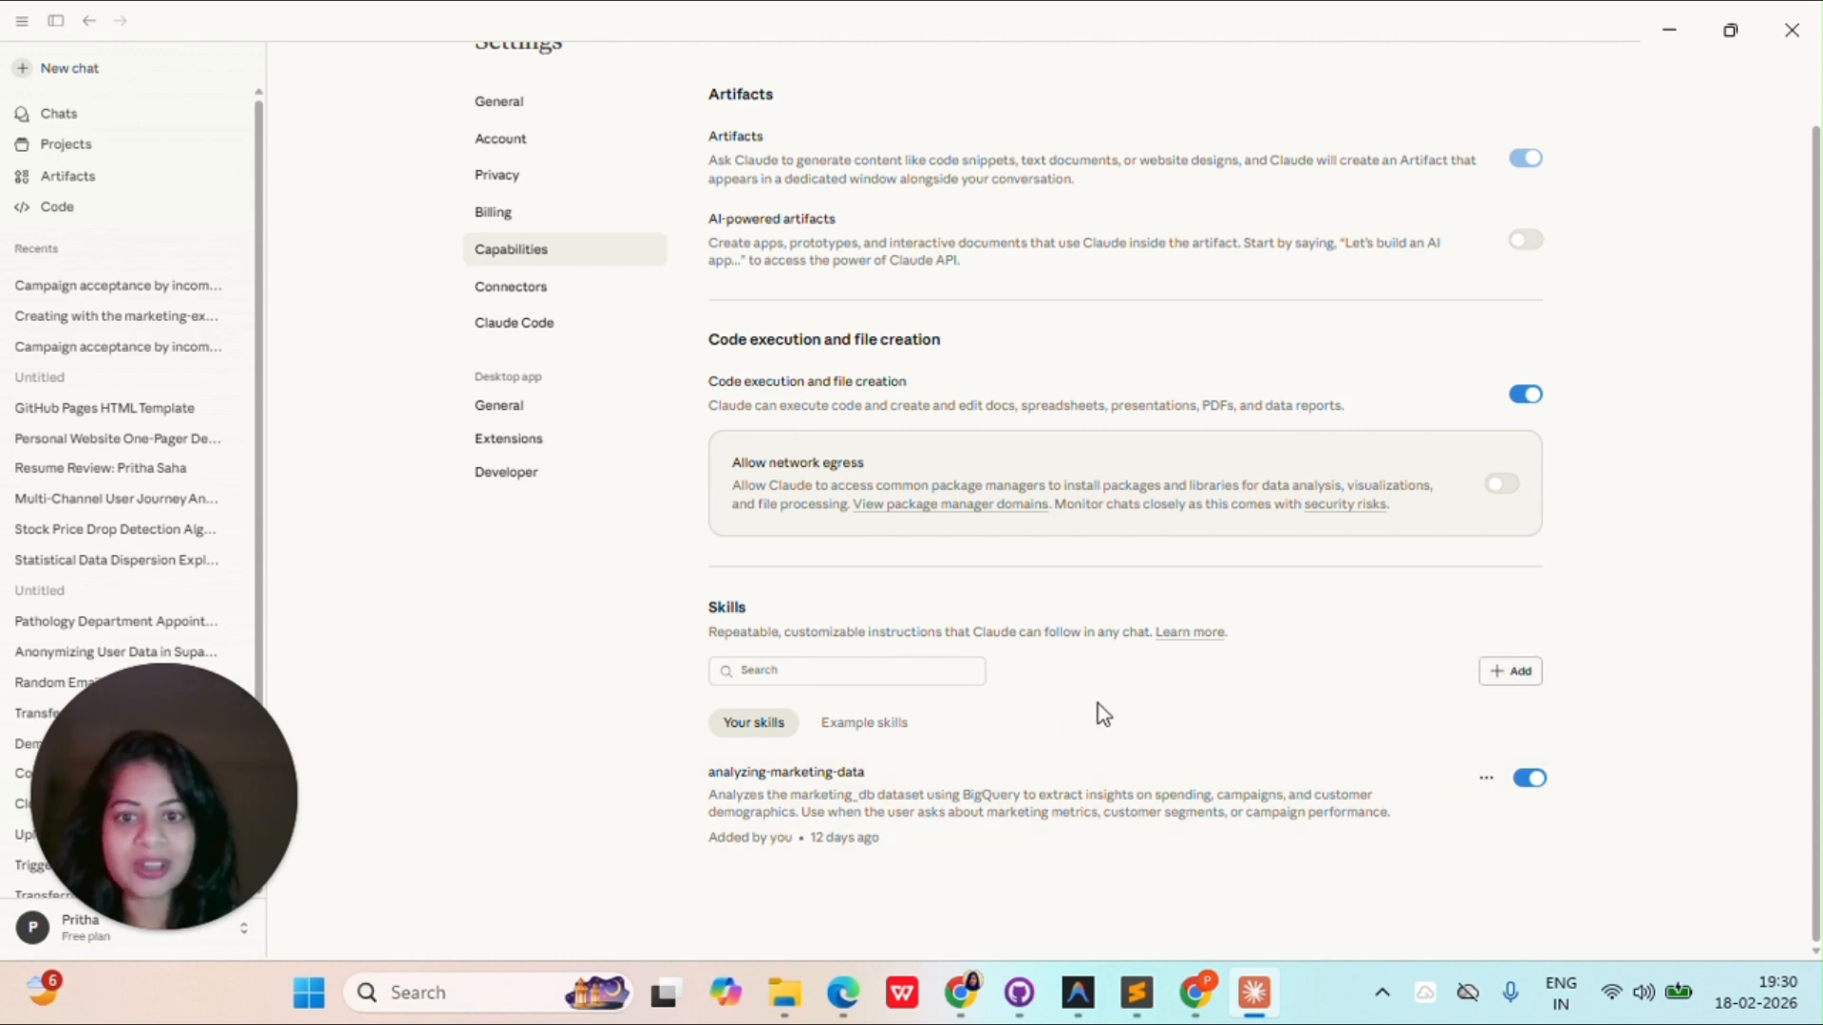
{"action": "left_click", "coordinate": [895, 731]}
{"action": "scroll", "coordinate": [1182, 750], "scroll_direction": "down", "scroll_amount": 4}
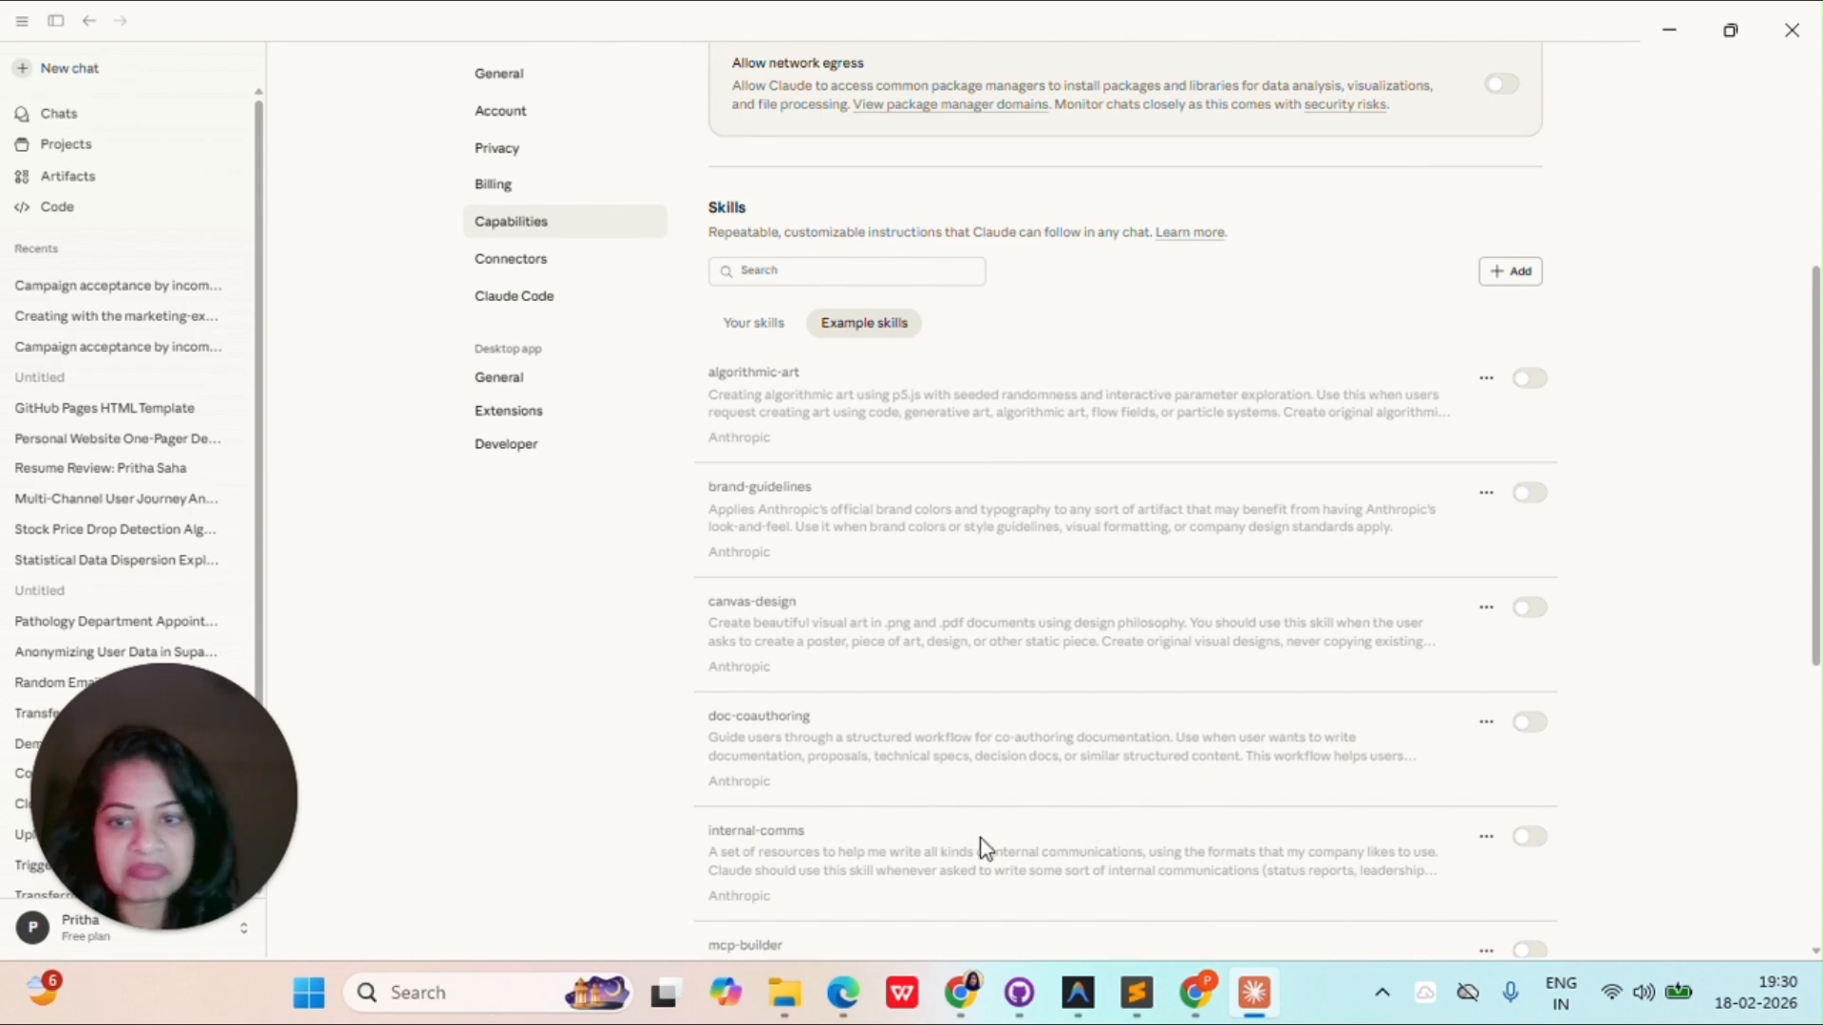
{"action": "scroll", "coordinate": [982, 836], "scroll_direction": "down", "scroll_amount": 4}
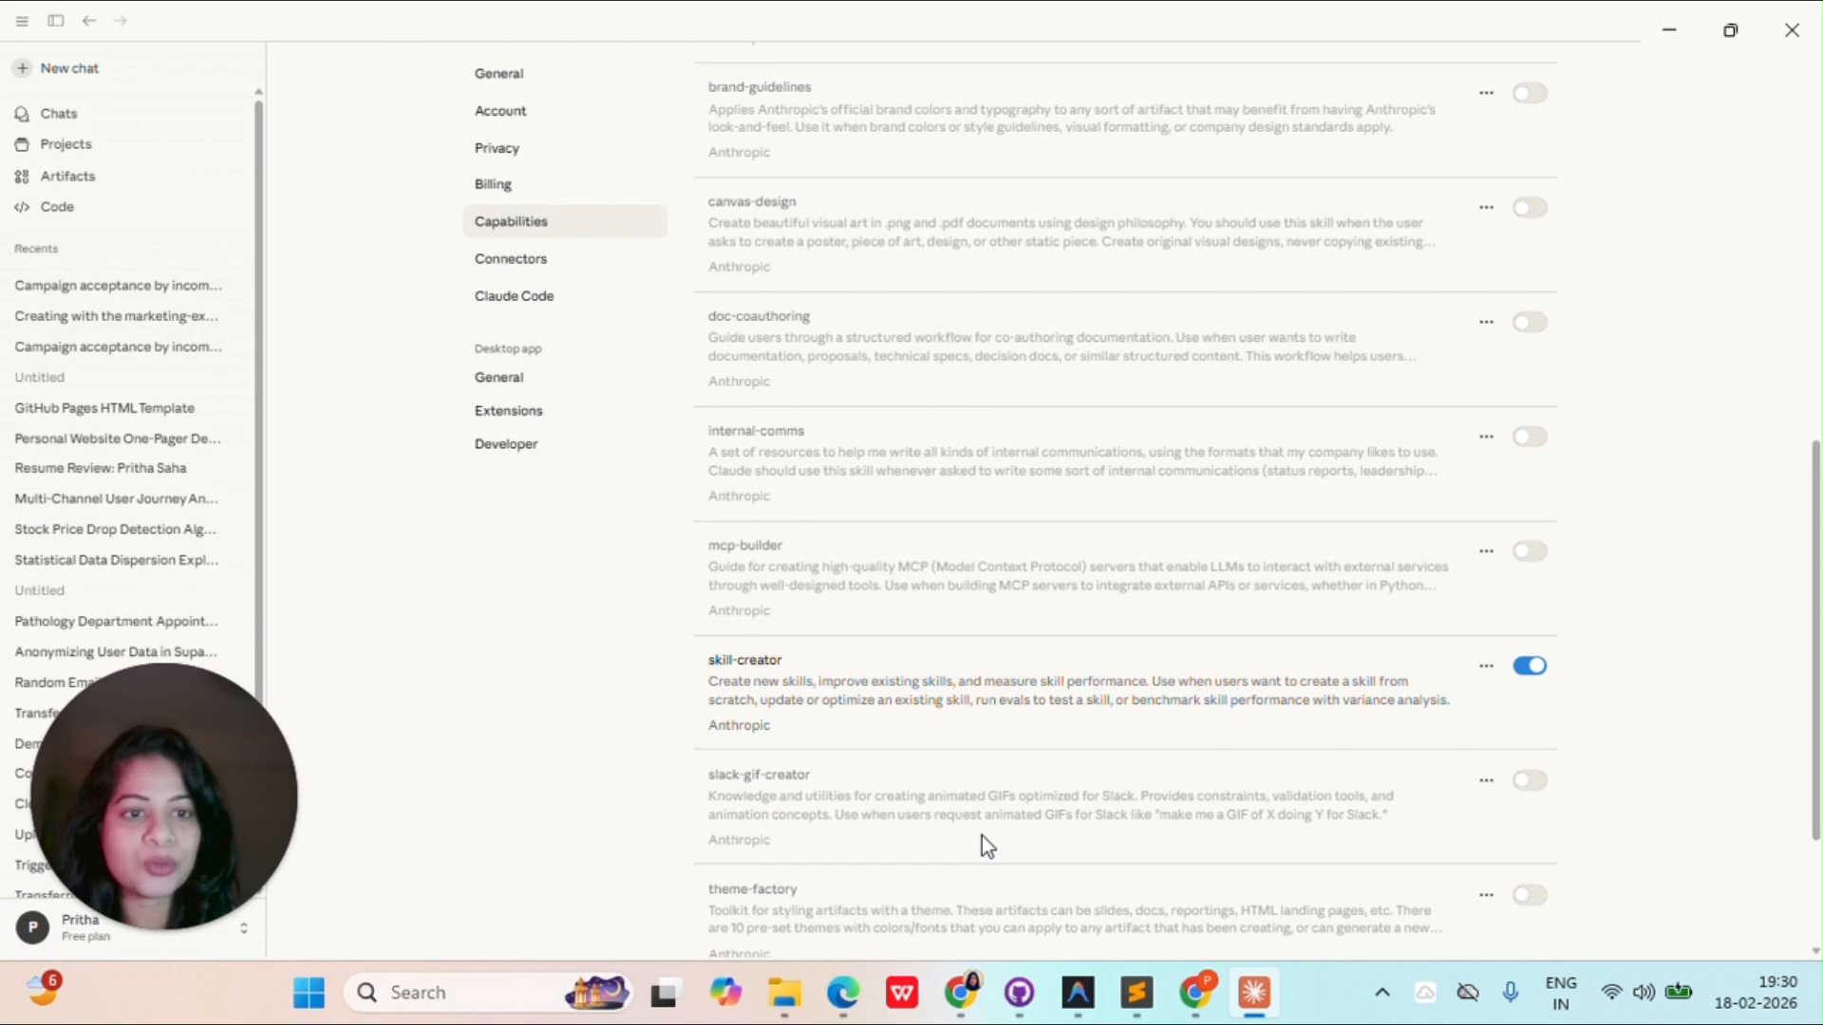
{"action": "scroll", "coordinate": [978, 834], "scroll_direction": "up", "scroll_amount": 4}
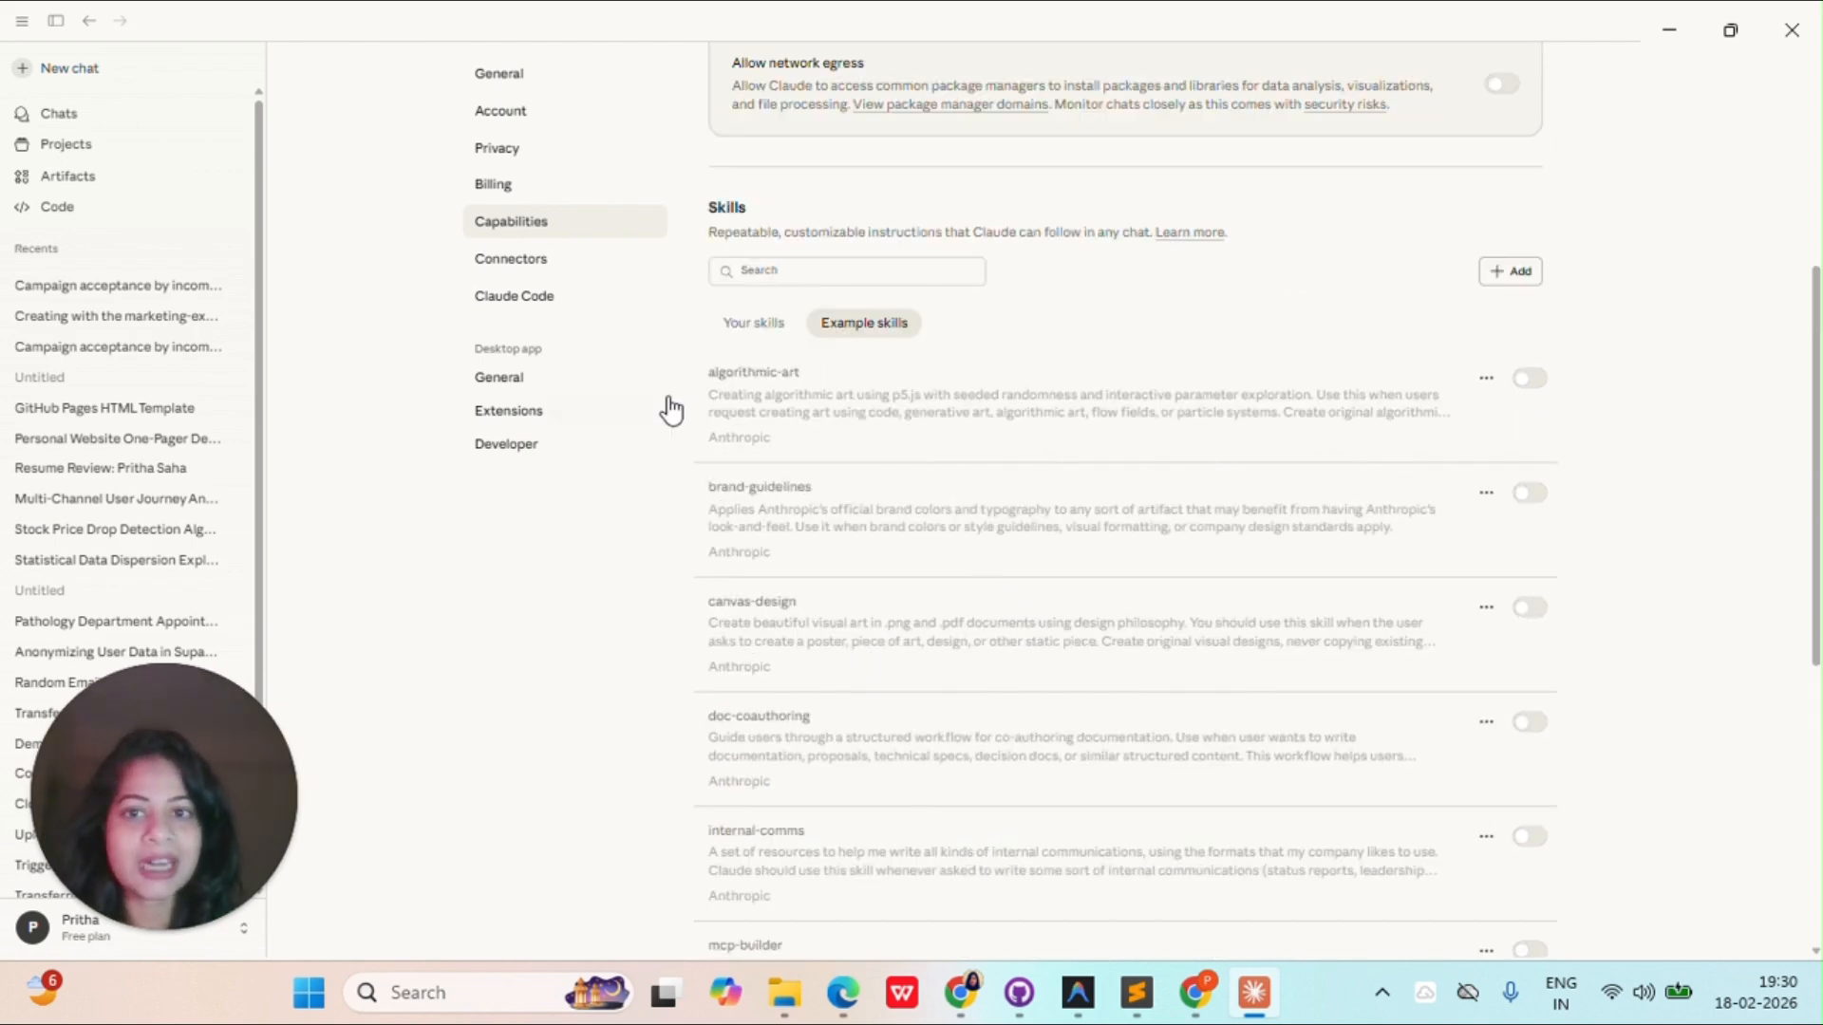
{"action": "left_click", "coordinate": [757, 325]}
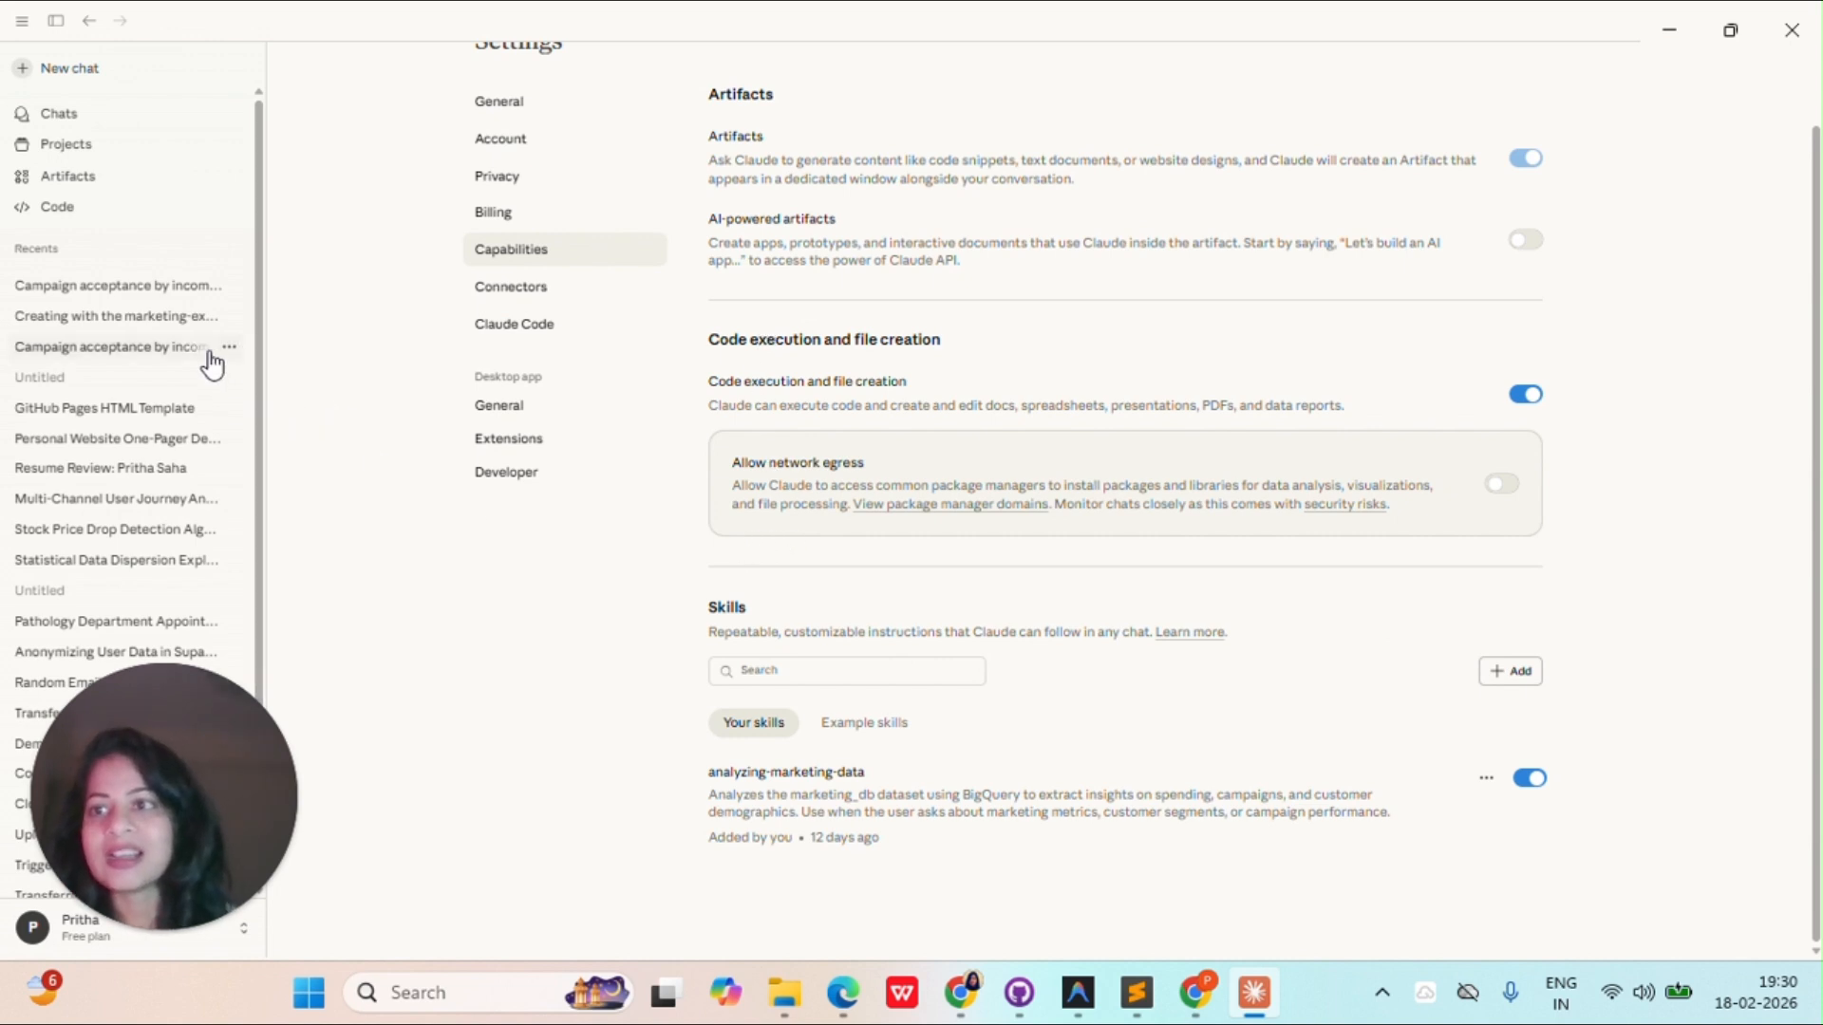
Open the chat about campaign acceptance by income level and always allow the bigquery-connector's Run sql query tool.
{"action": "left_click", "coordinate": [117, 347]}
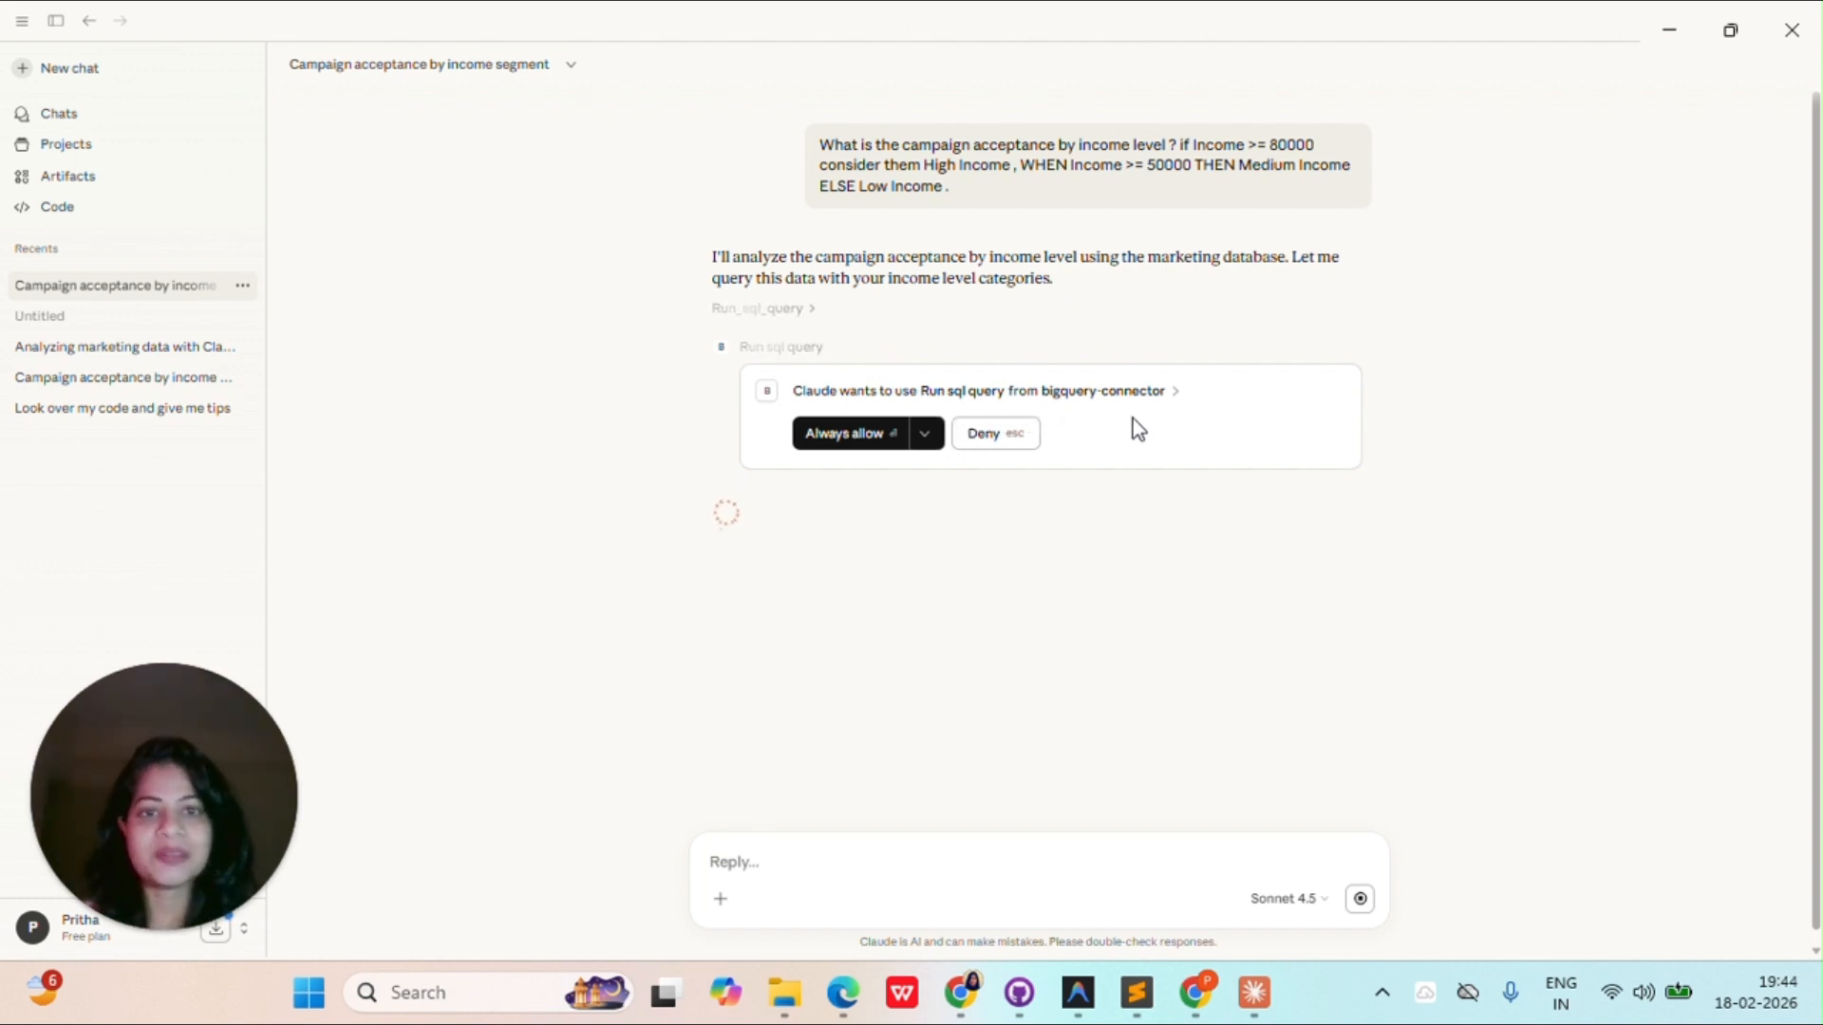
{"action": "left_click", "coordinate": [854, 445]}
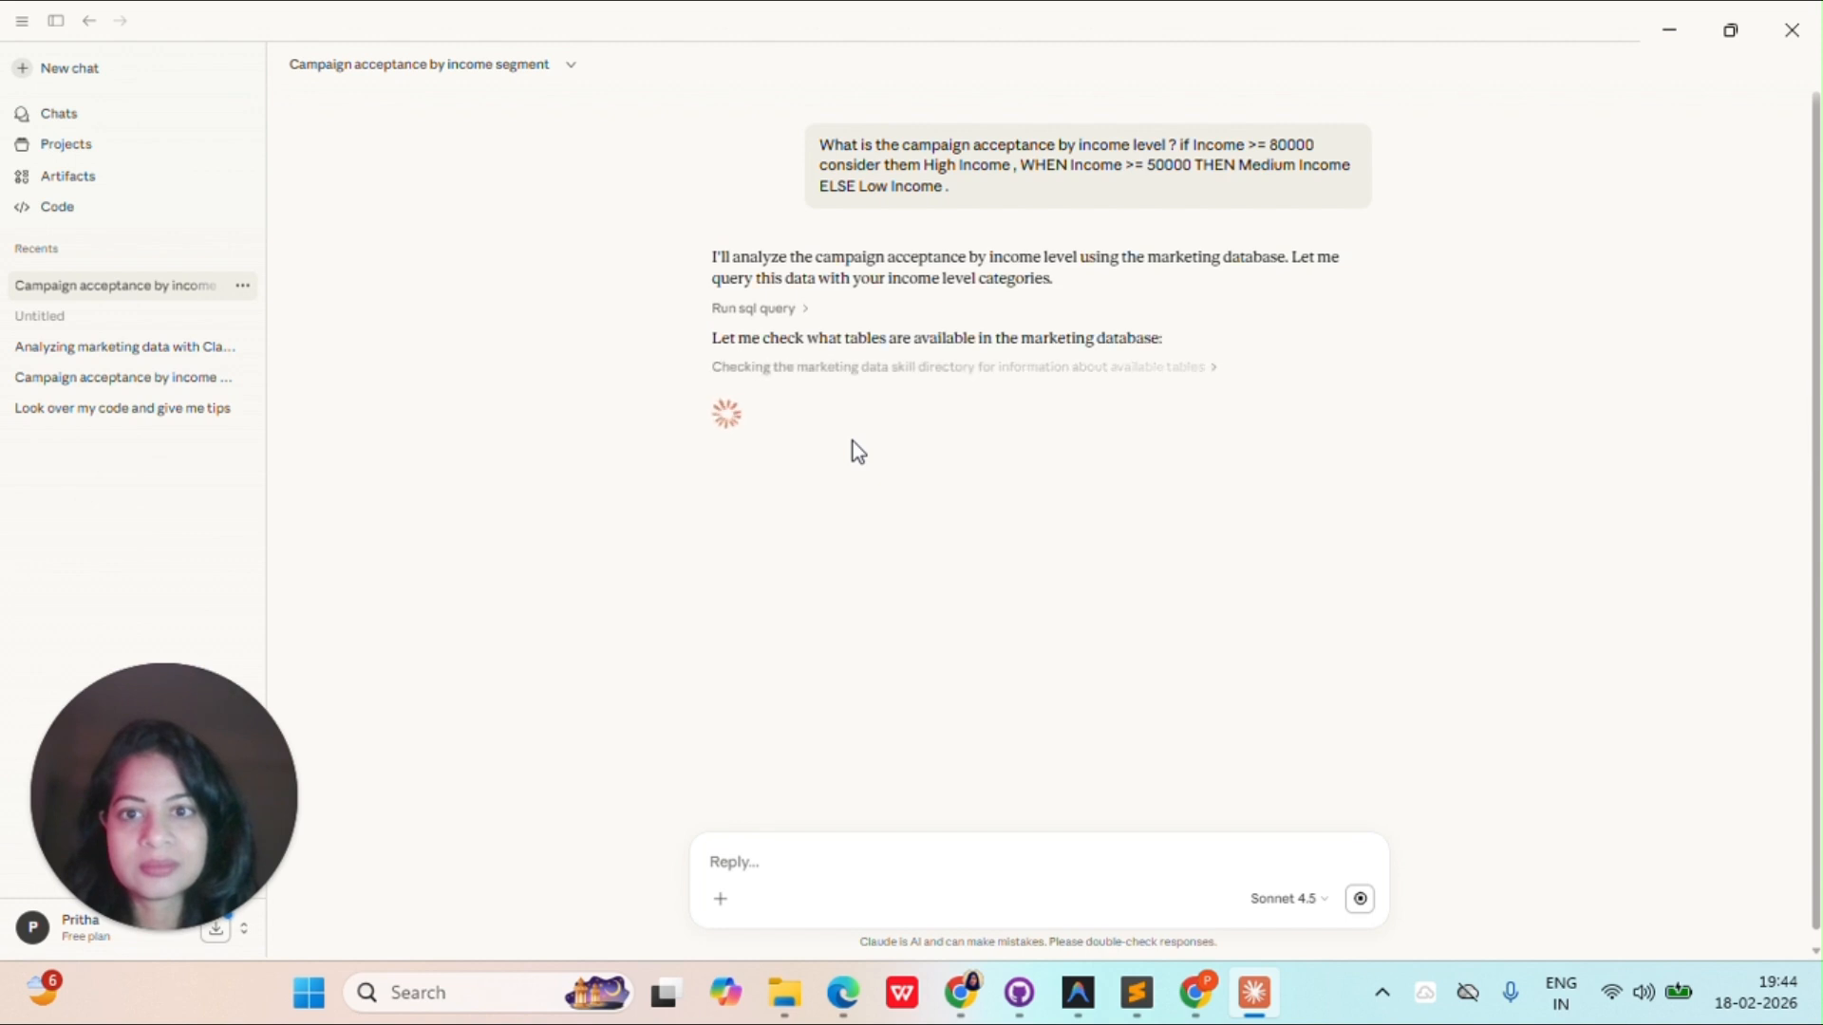
Expand both Run sql query calls in the reply and read the campaign acceptance findings for each income level.
{"action": "left_click", "coordinate": [797, 311]}
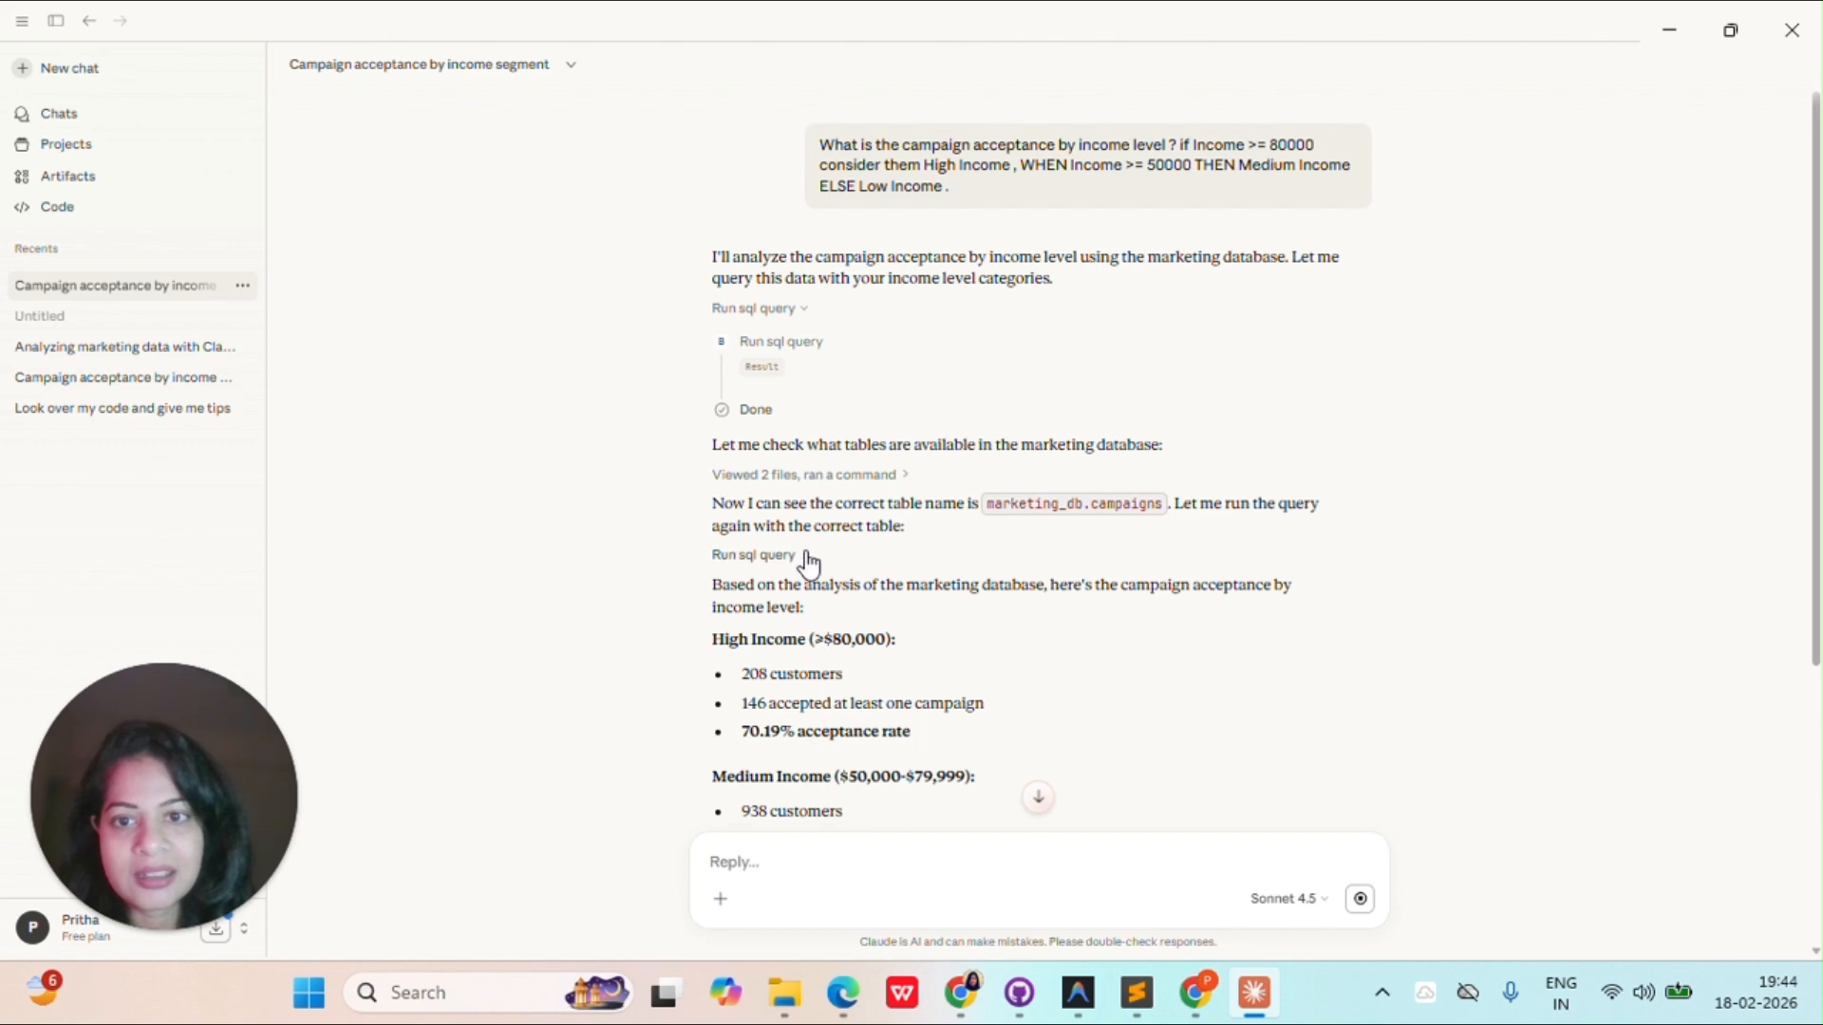
{"action": "left_click", "coordinate": [804, 554]}
{"action": "scroll", "coordinate": [985, 598], "scroll_direction": "down", "scroll_amount": 3}
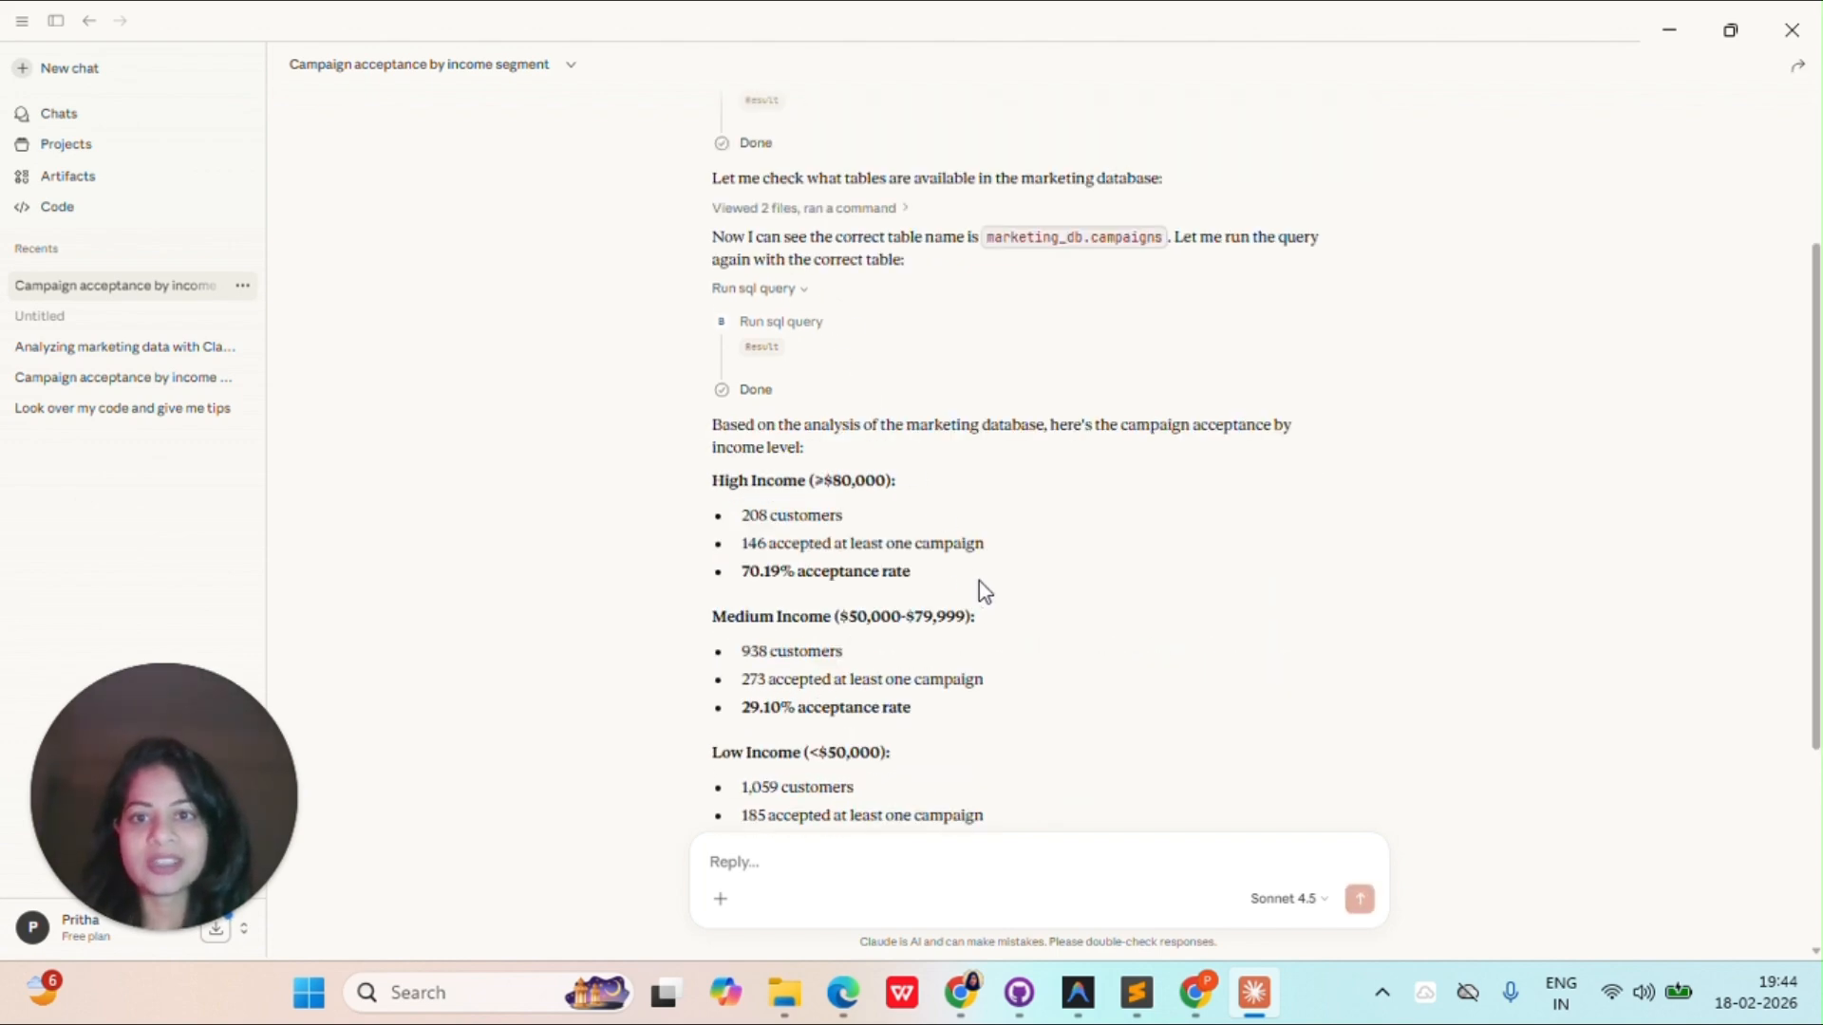
{"action": "scroll", "coordinate": [979, 582], "scroll_direction": "down", "scroll_amount": 3}
{"action": "scroll", "coordinate": [977, 581], "scroll_direction": "up", "scroll_amount": 2}
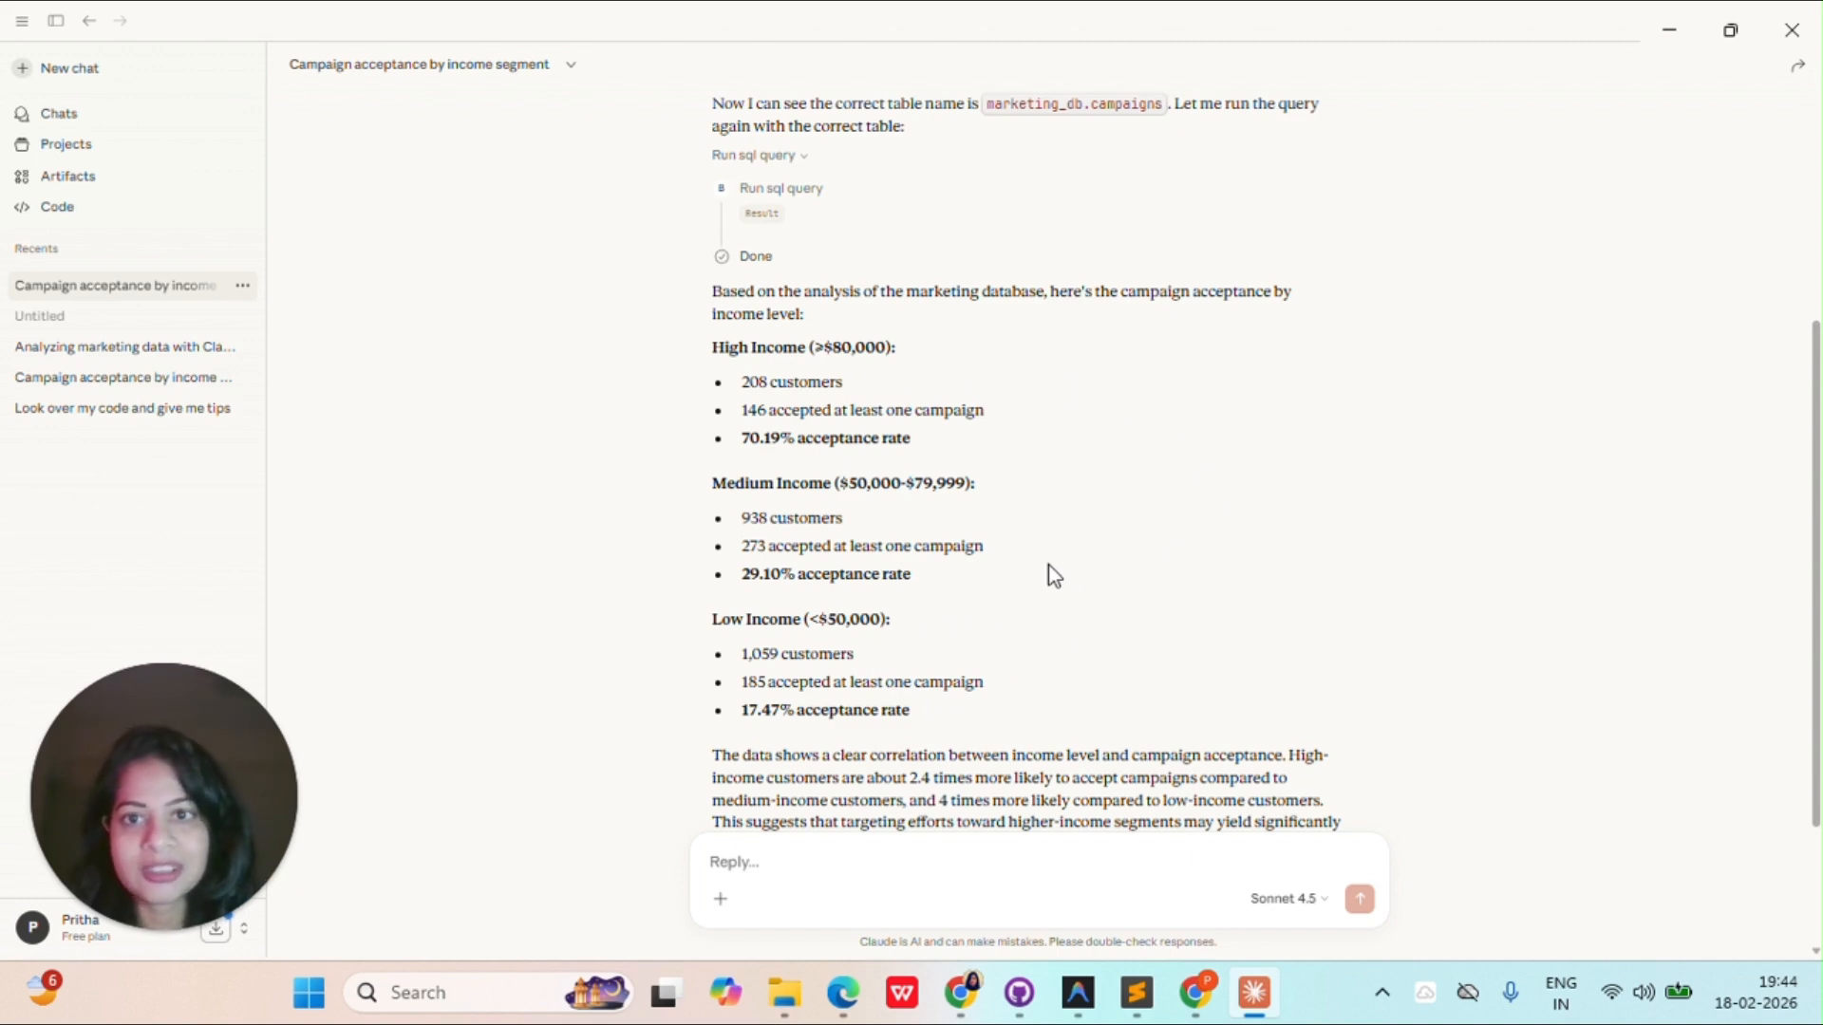
{"action": "scroll", "coordinate": [1048, 570], "scroll_direction": "up", "scroll_amount": 2}
Open the second query's request details, examine its SQL statement, and reread the answer's closing summary.
{"action": "left_click", "coordinate": [765, 353]}
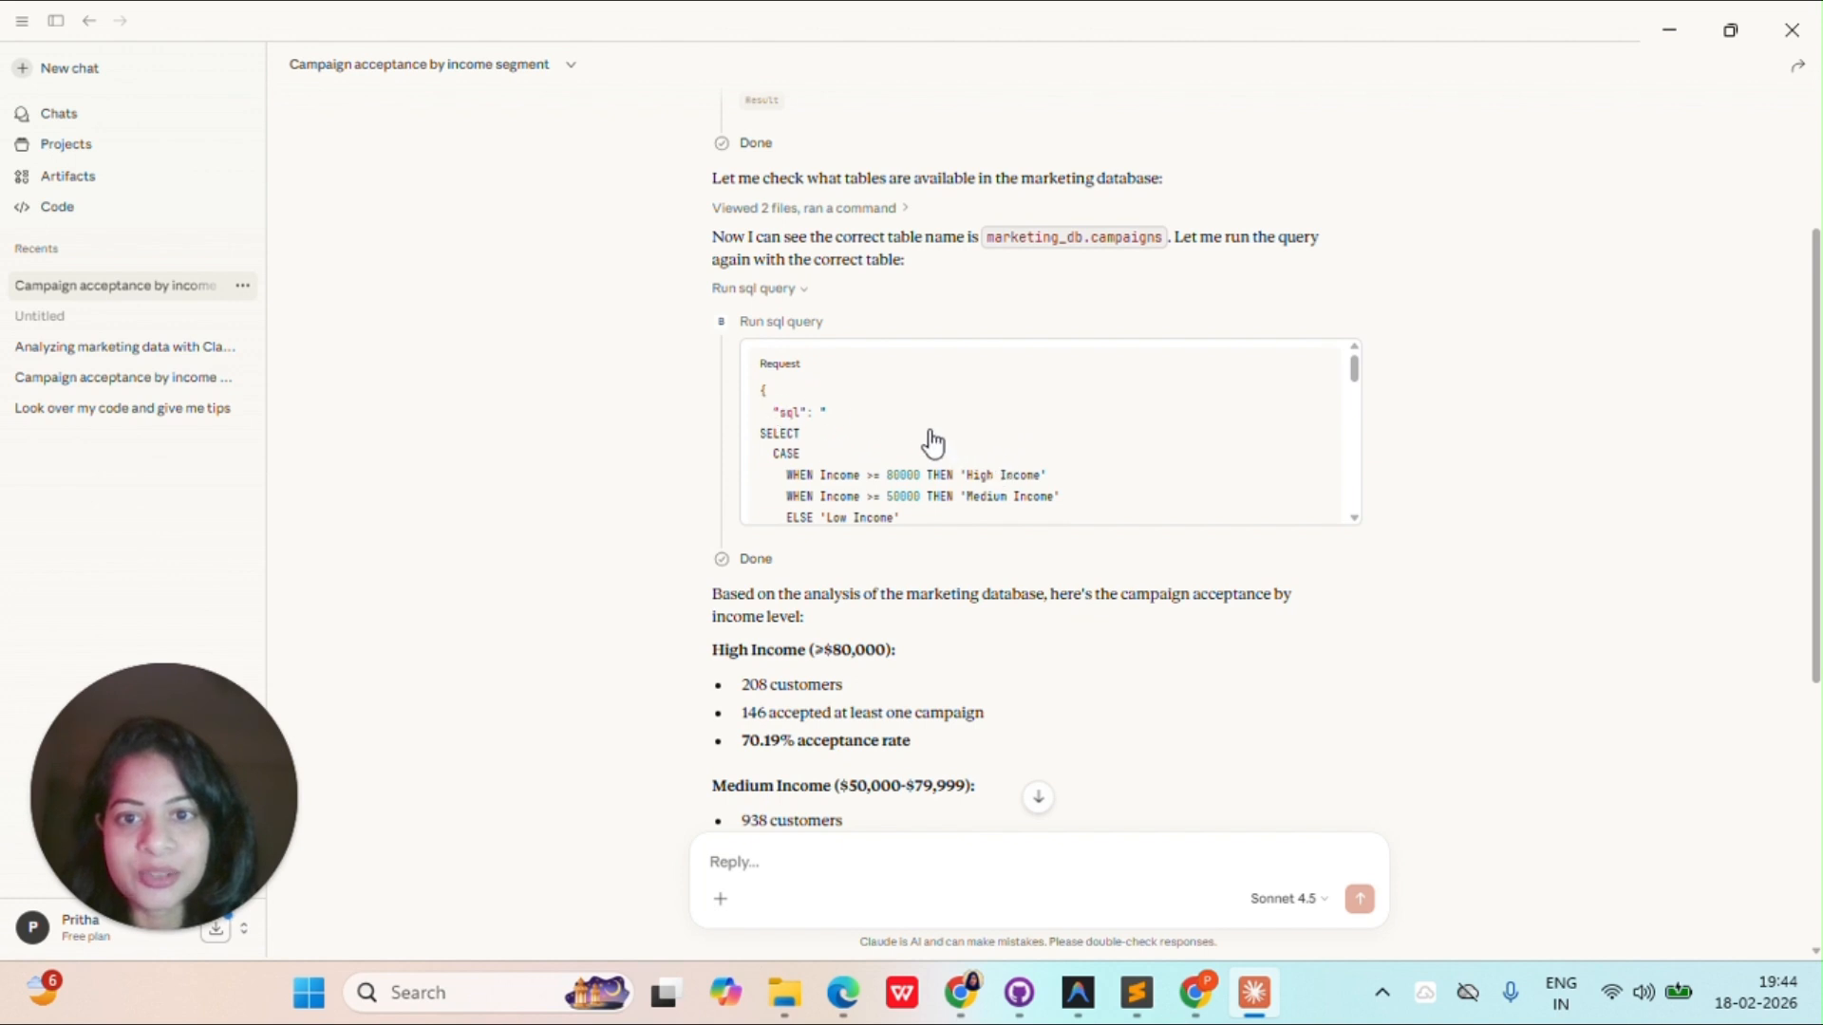
{"action": "scroll", "coordinate": [932, 443], "scroll_direction": "down", "scroll_amount": 2}
{"action": "scroll", "coordinate": [944, 456], "scroll_direction": "up", "scroll_amount": 2}
{"action": "scroll", "coordinate": [934, 437], "scroll_direction": "down", "scroll_amount": 2}
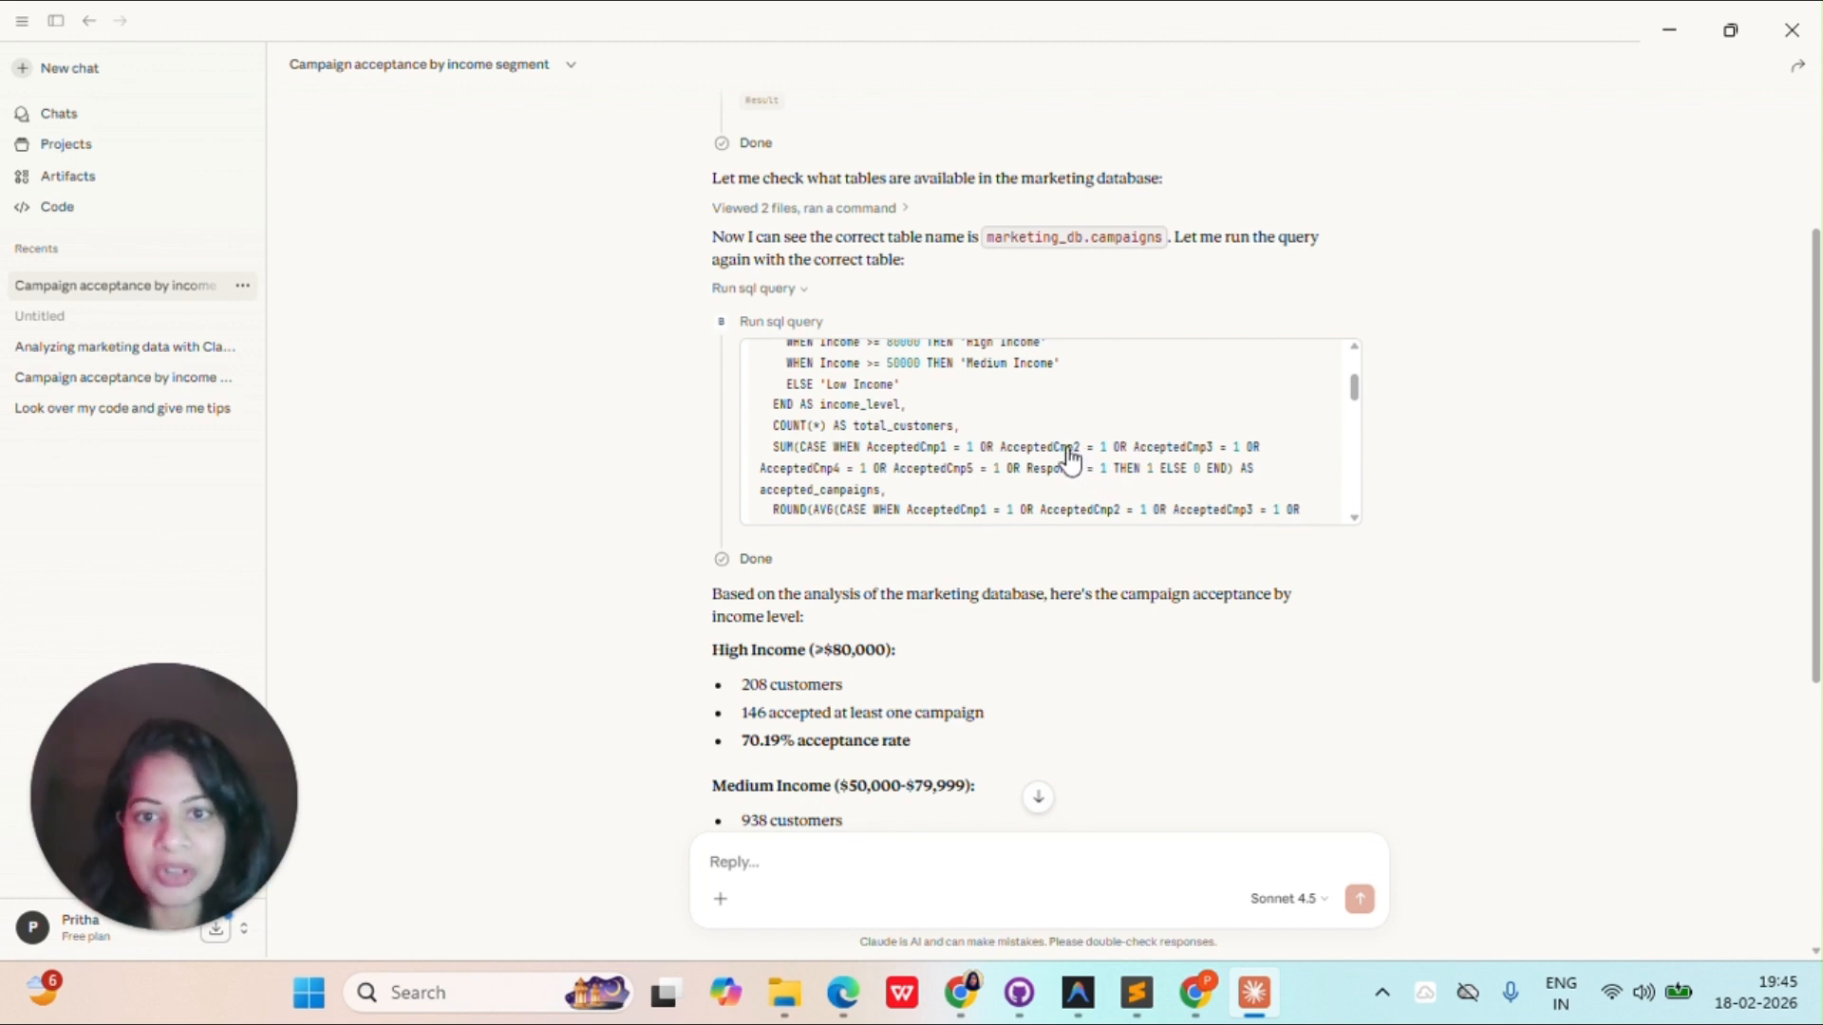
{"action": "scroll", "coordinate": [1063, 455], "scroll_direction": "down", "scroll_amount": 3}
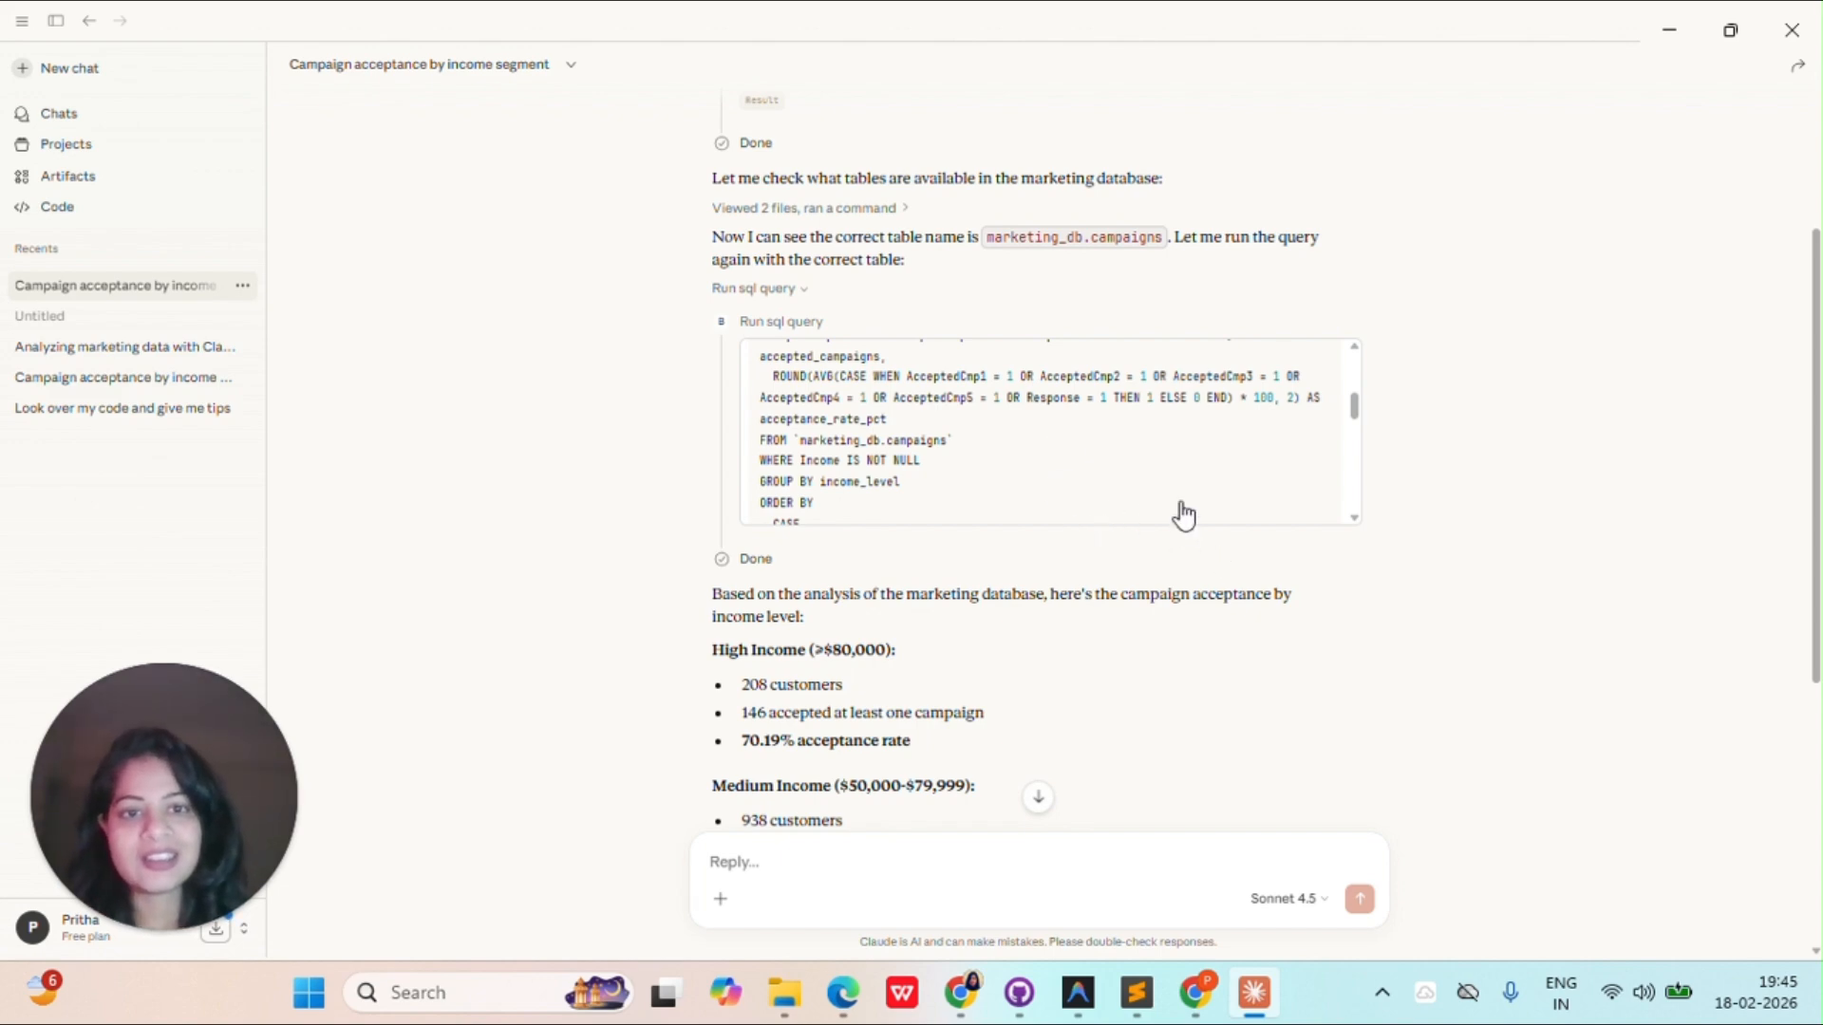
{"action": "scroll", "coordinate": [1188, 707], "scroll_direction": "down", "scroll_amount": 4}
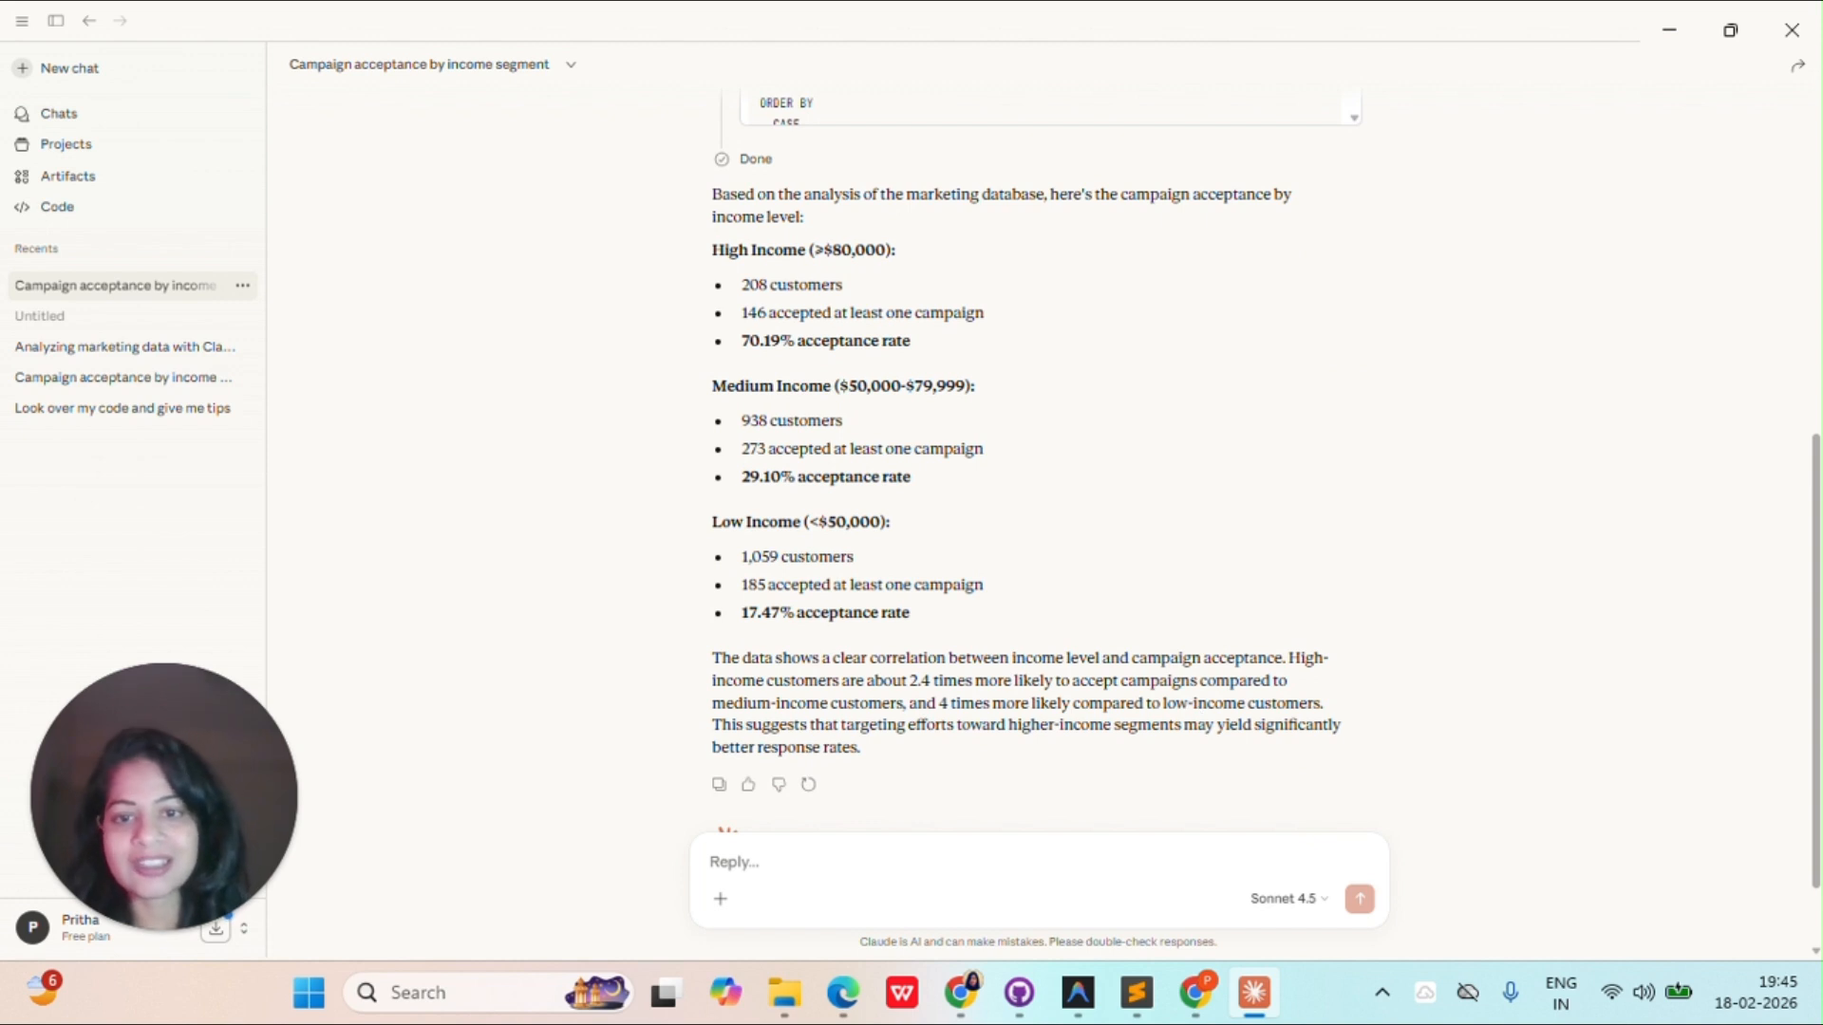